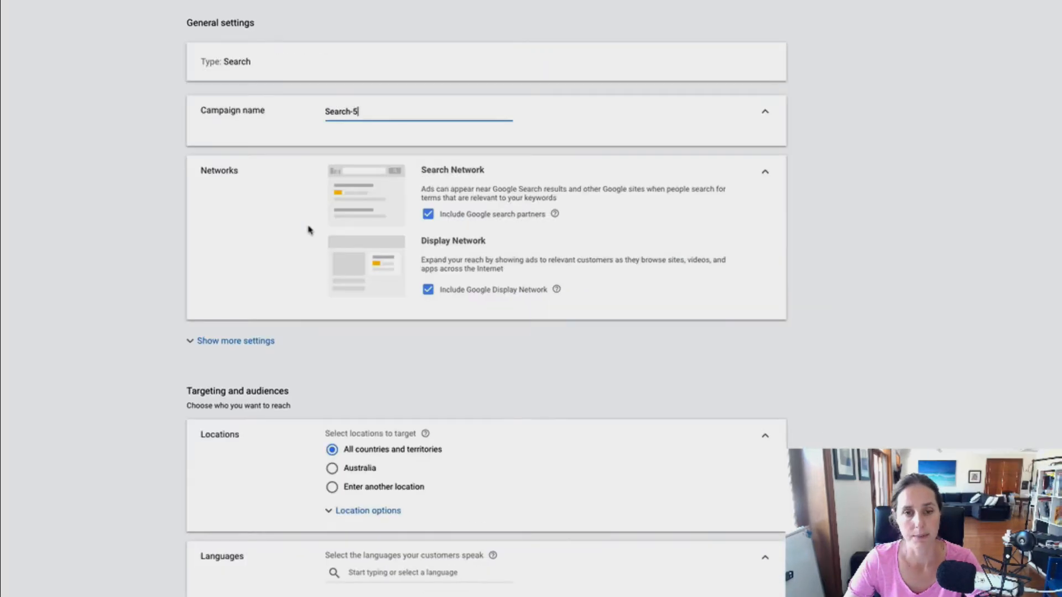
Rename the campaign as RLSA
left_click(246, 182)
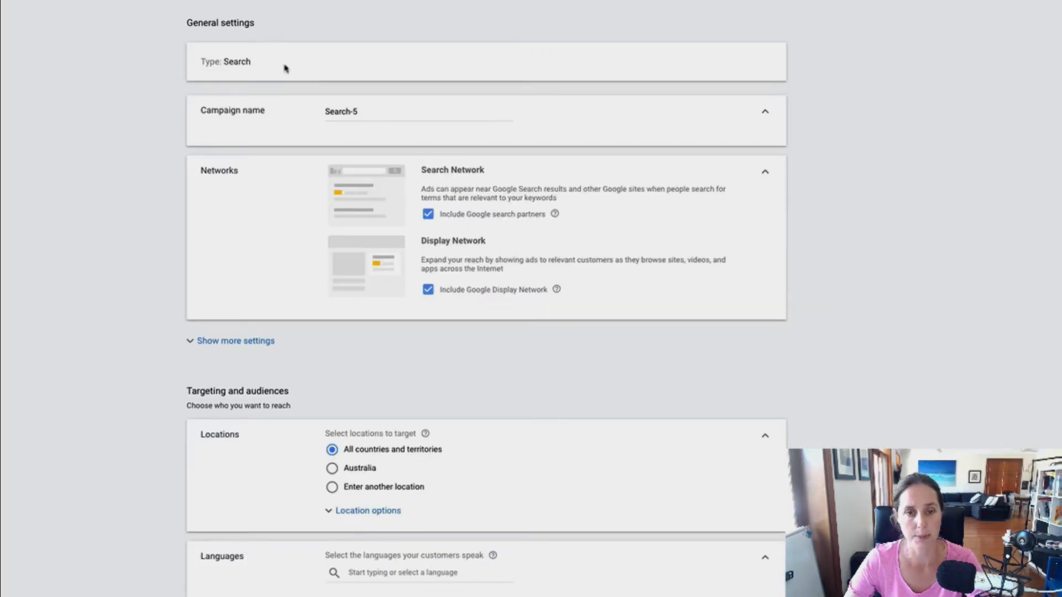
left_click_drag(363, 113, 324, 112)
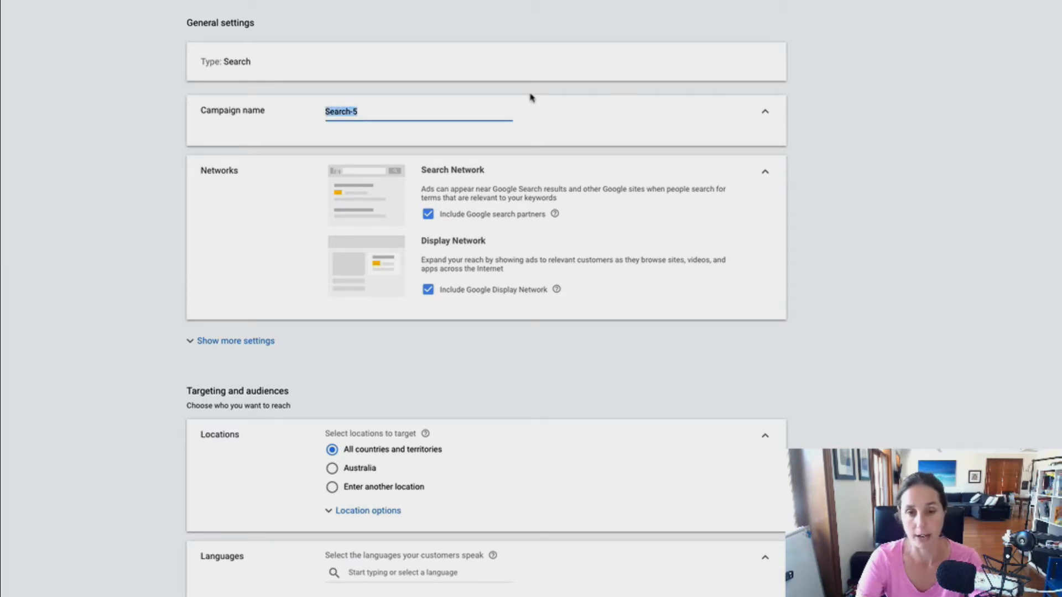
type("RLSA")
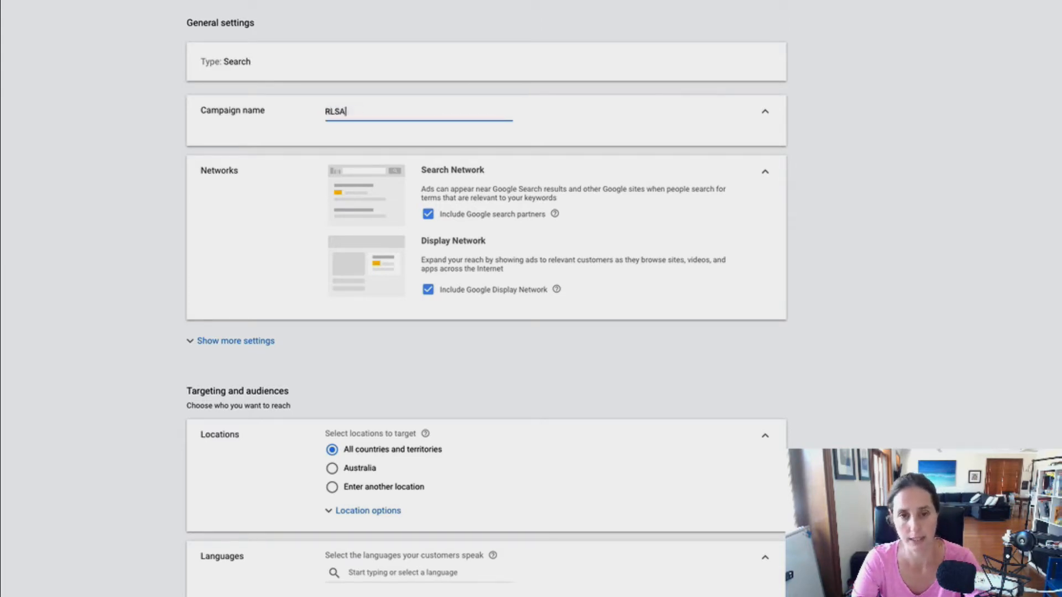
Exclude the Google Display Network from the campaign's networks
scroll(534, 97, "down", 2)
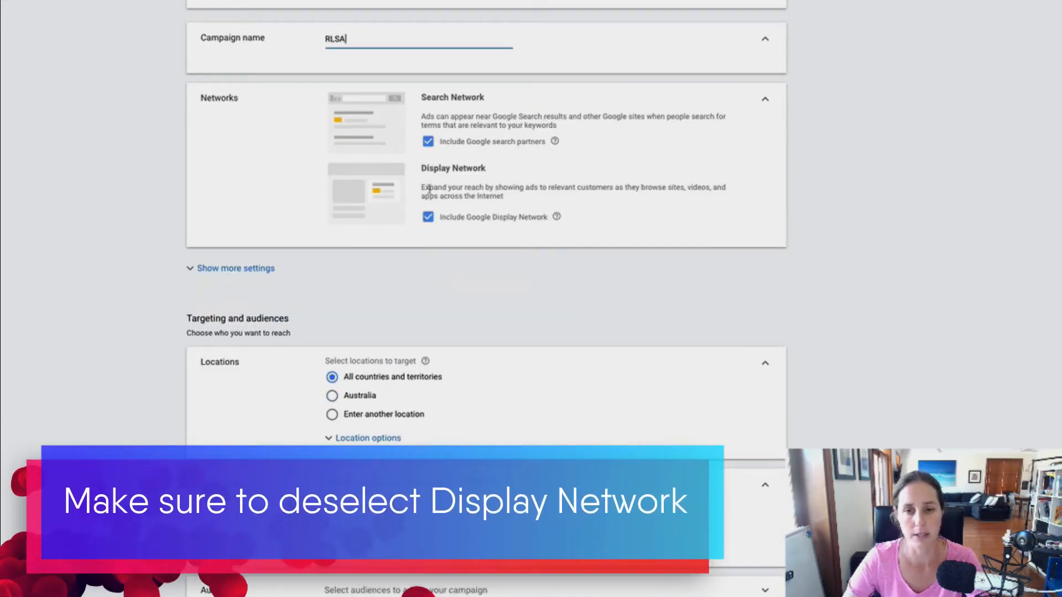
left_click_drag(422, 167, 550, 222)
left_click(591, 234)
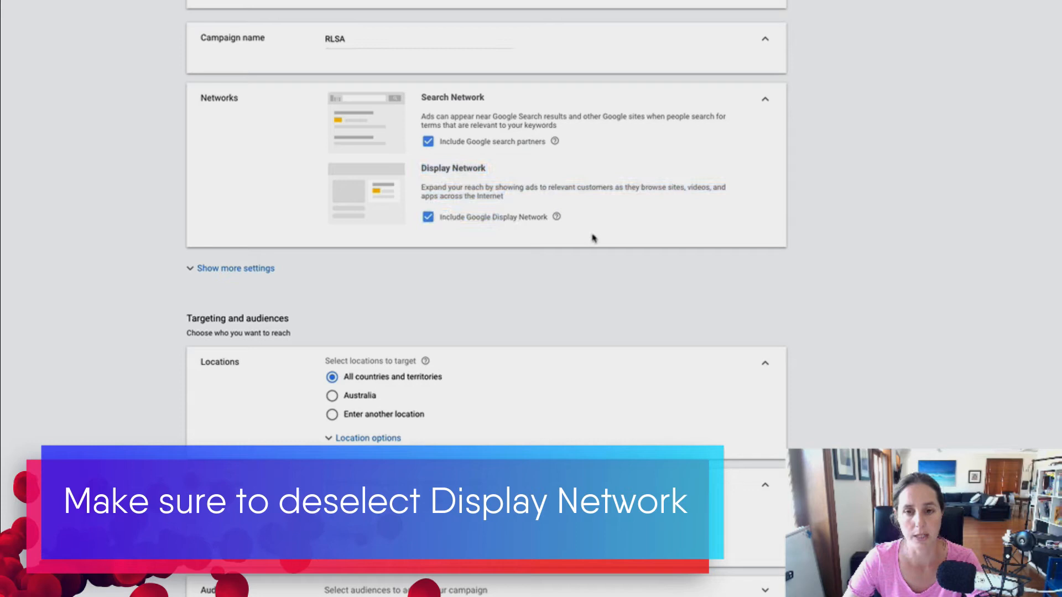
left_click(427, 218)
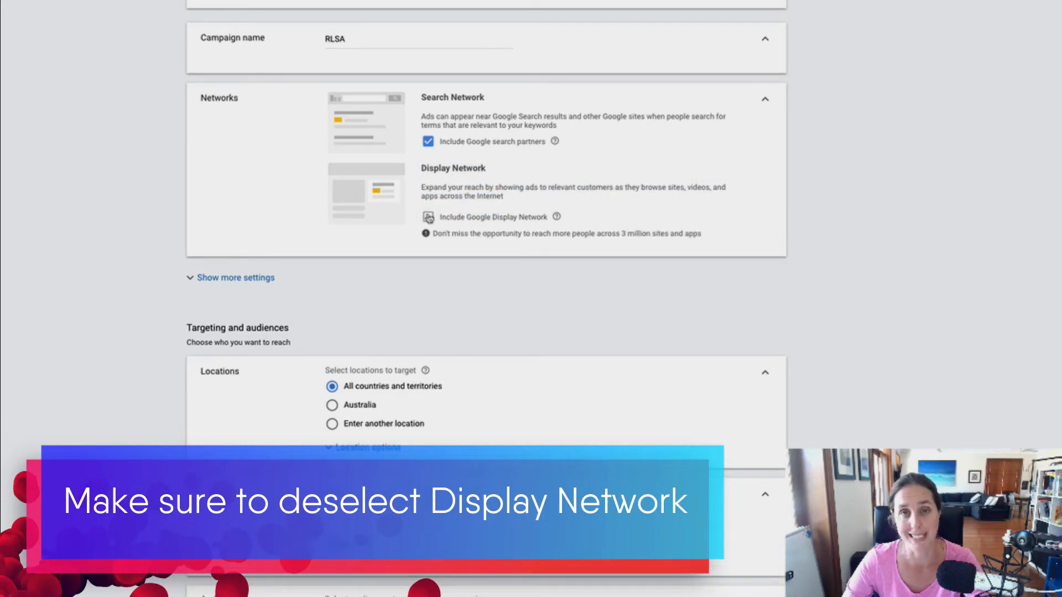
Expand the additional campaign settings below the networks section
scroll(518, 249, "down", 1)
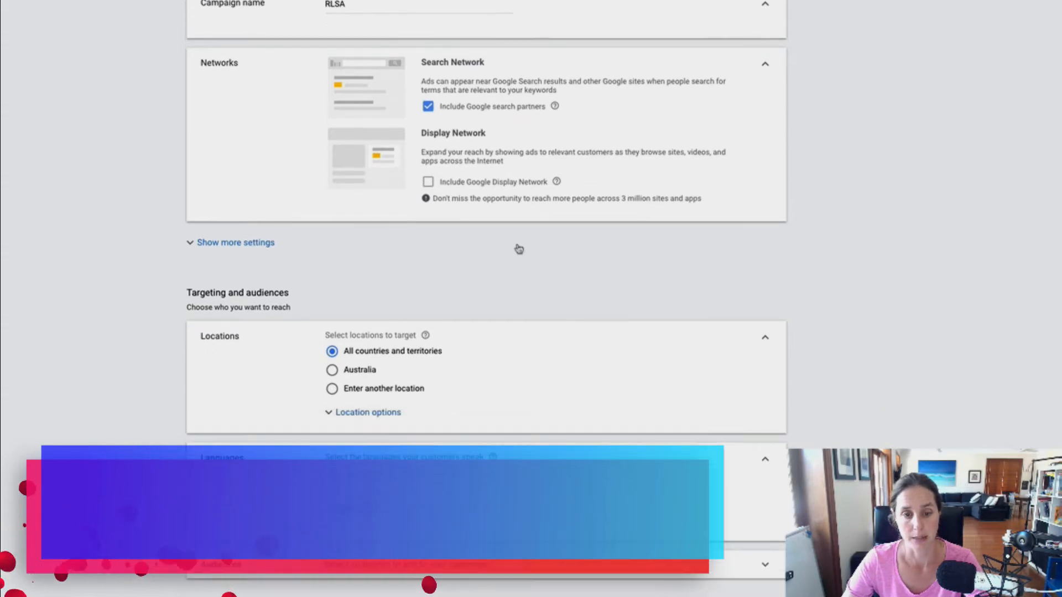
left_click(254, 242)
scroll(862, 271, "down", 2)
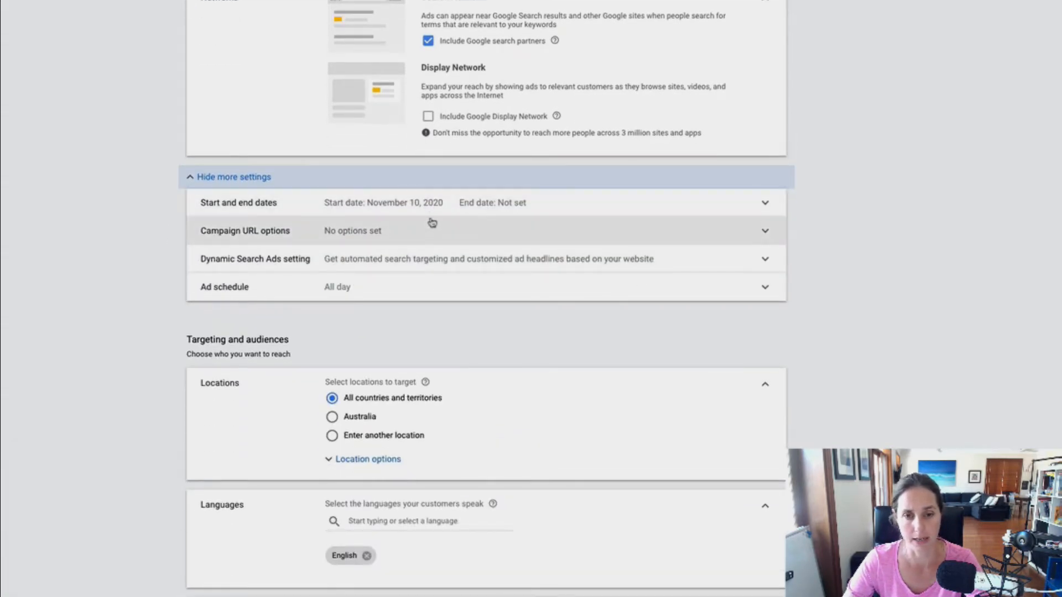
scroll(431, 226, "down", 4)
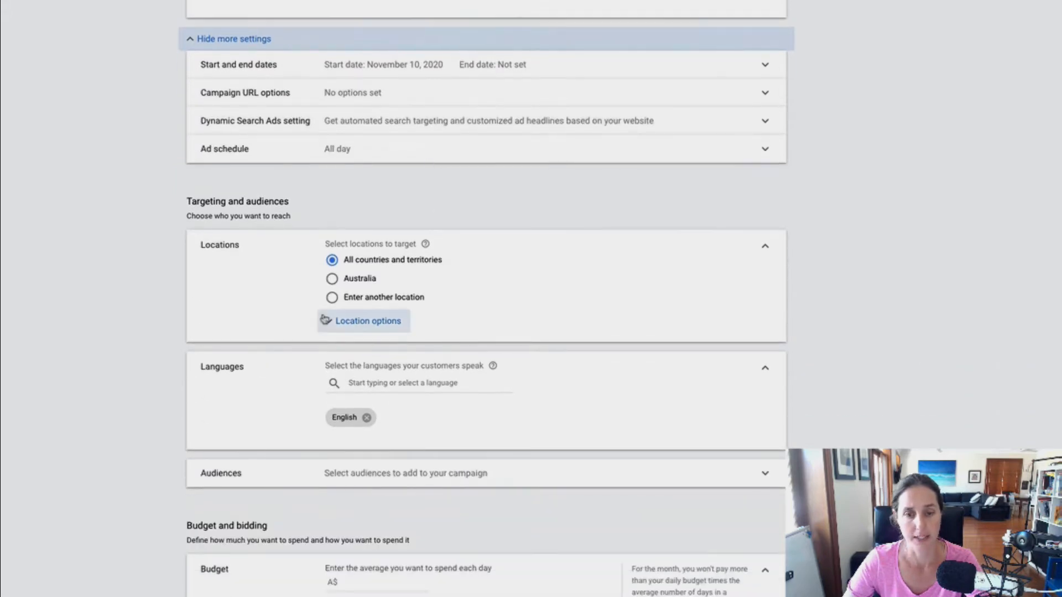
Target the campaign's location to Australia
left_click(332, 278)
scroll(459, 287, "down", 2)
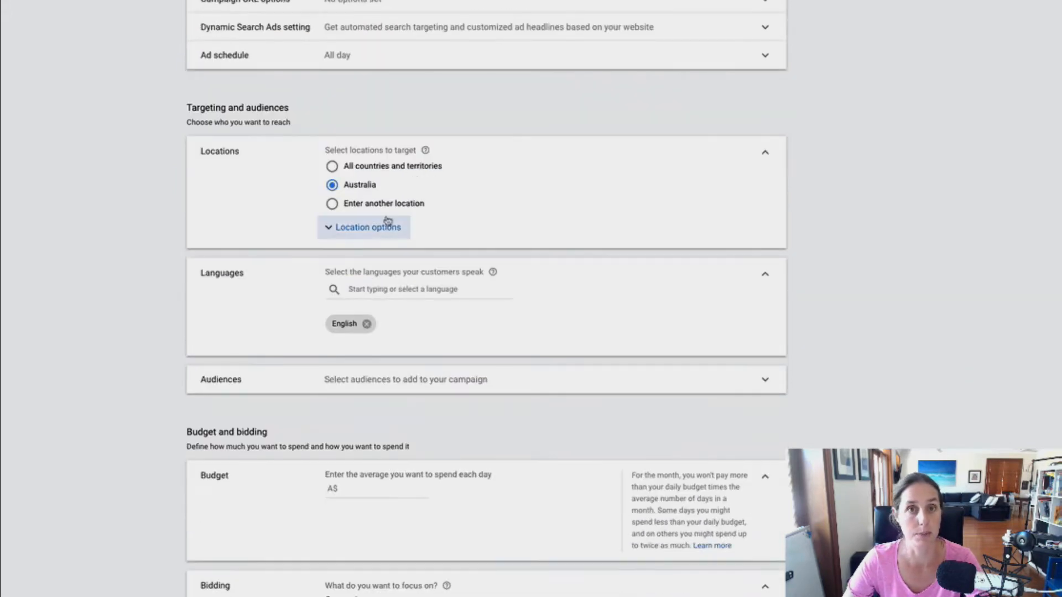
left_click(384, 228)
left_click(386, 228)
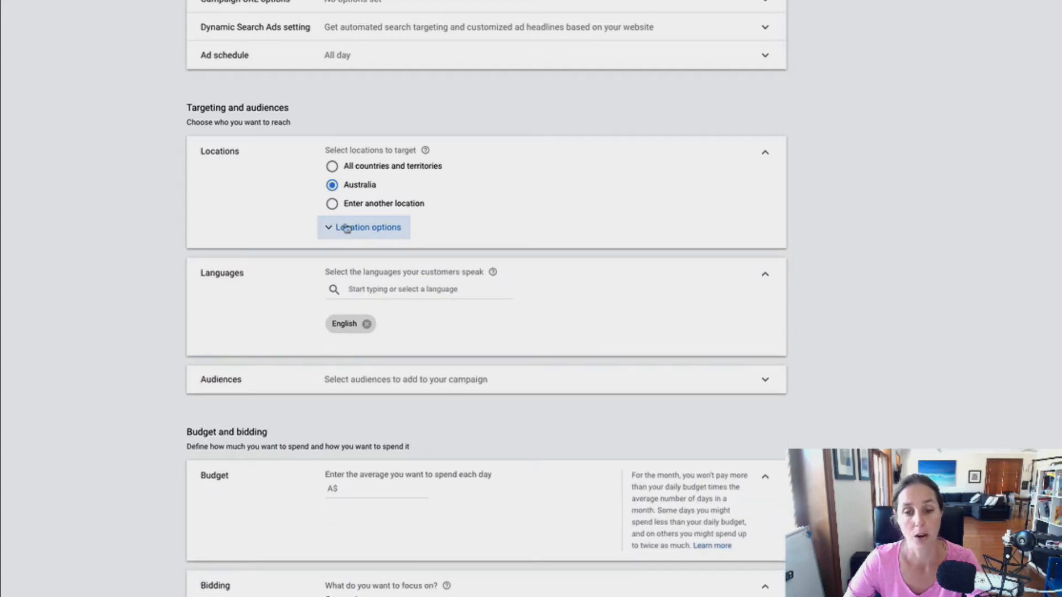
scroll(369, 217, "down", 1)
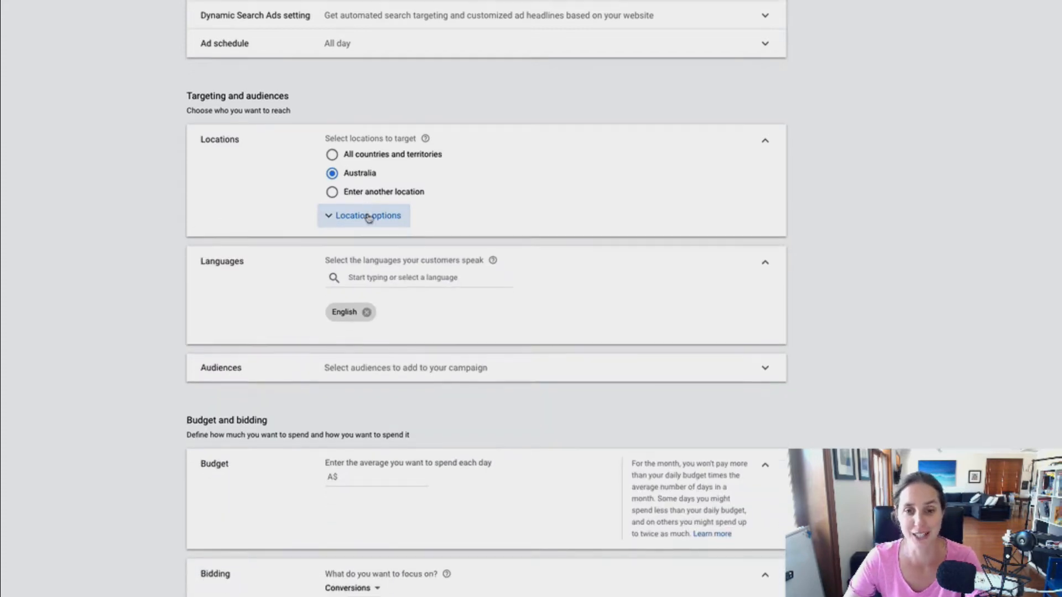
scroll(266, 233, "down", 1)
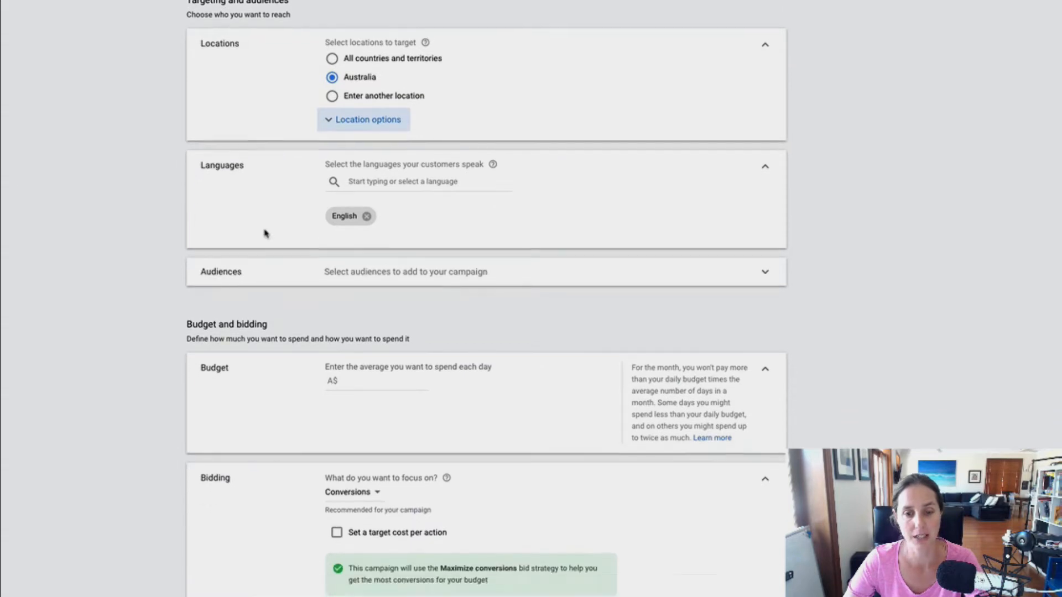
Open the audiences section and set the audience setting to Targeting
left_click(252, 246)
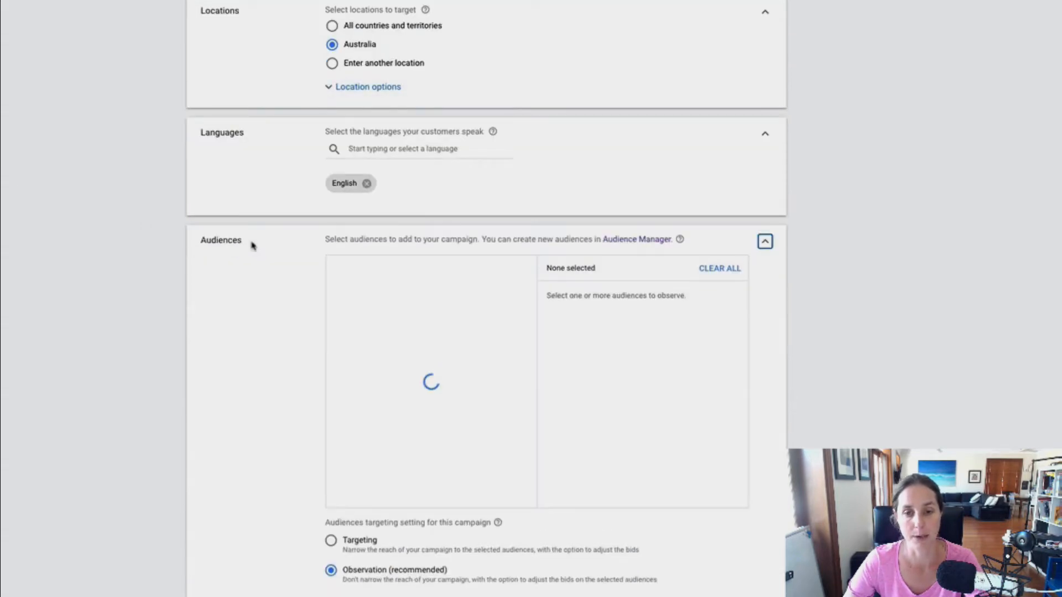
scroll(324, 387, "down", 1)
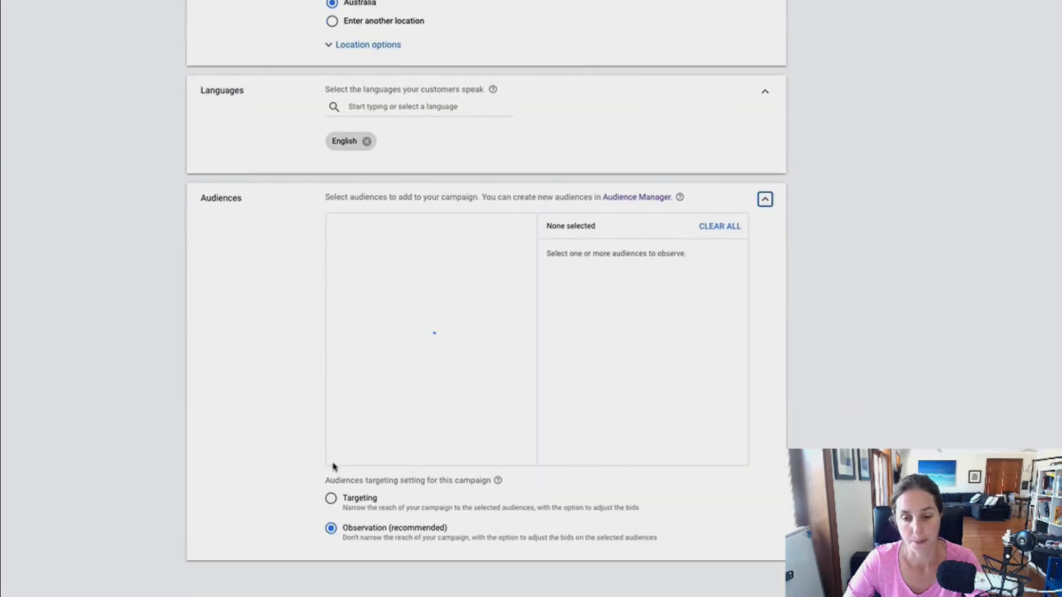
left_click(359, 500)
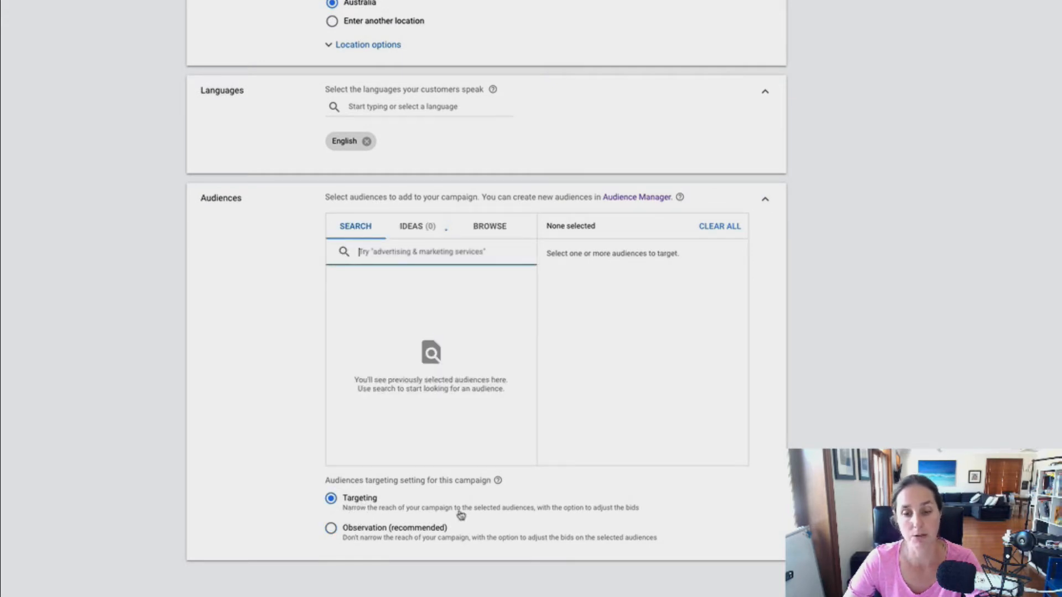
Browse website visitor remarketing lists and add the jattiwraps.com - 365 days audience
left_click(485, 229)
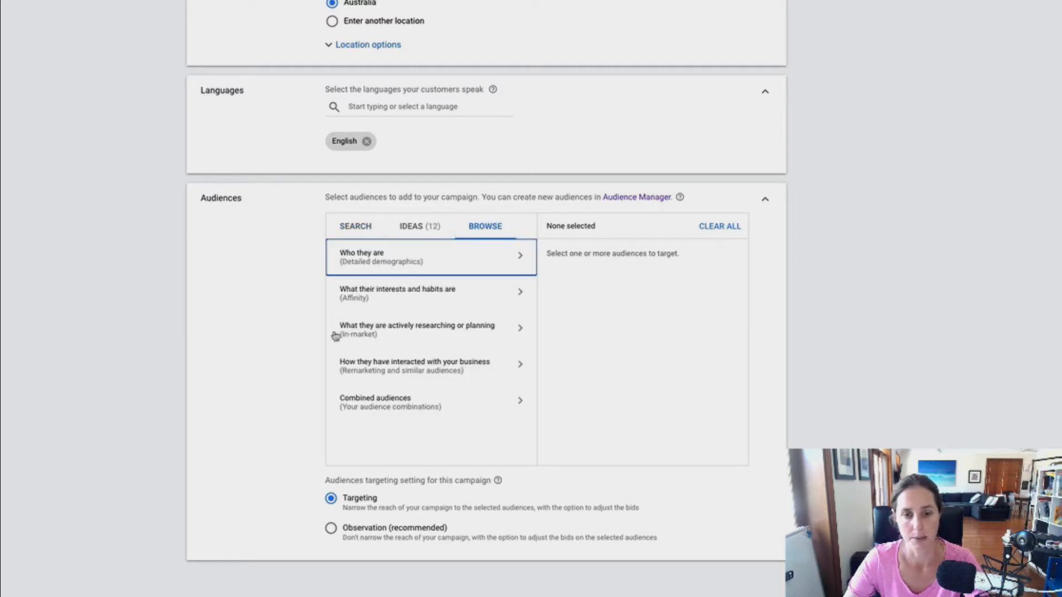
left_click(389, 368)
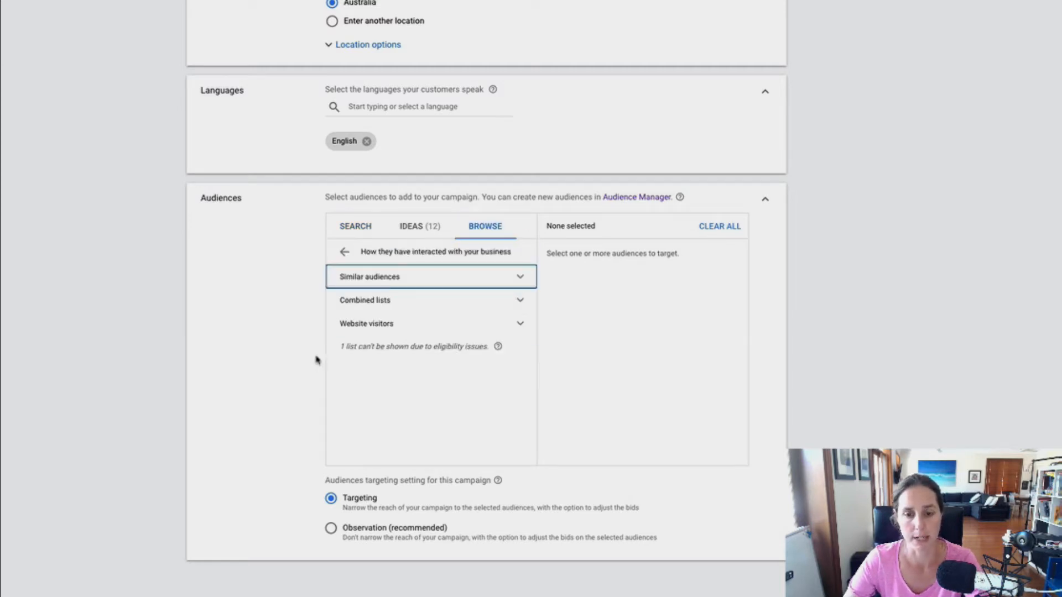
left_click(339, 323)
scroll(422, 334, "down", 2)
scroll(422, 335, "down", 8)
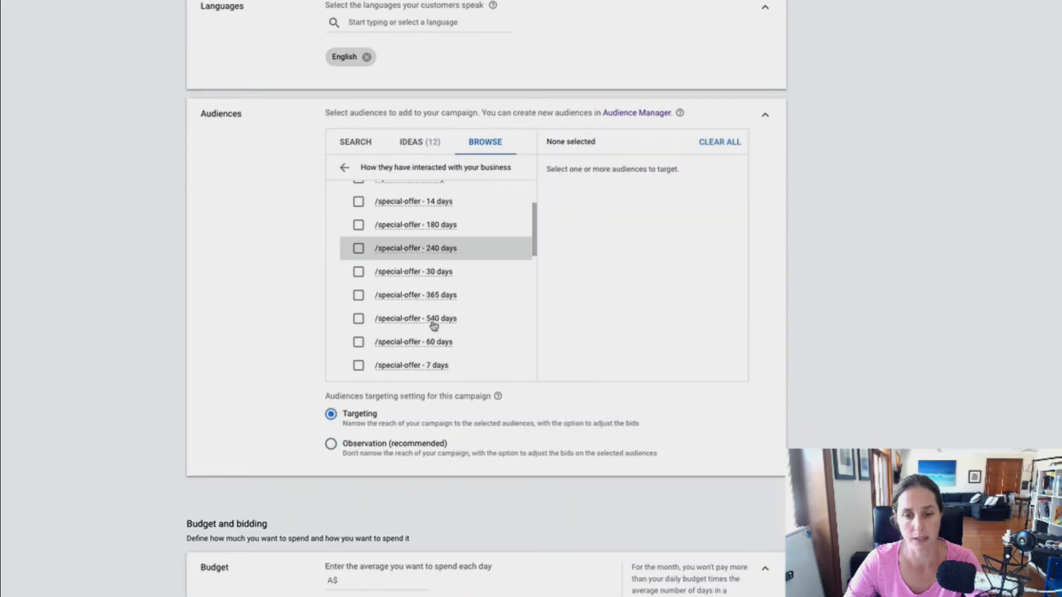
scroll(501, 325, "down", 1)
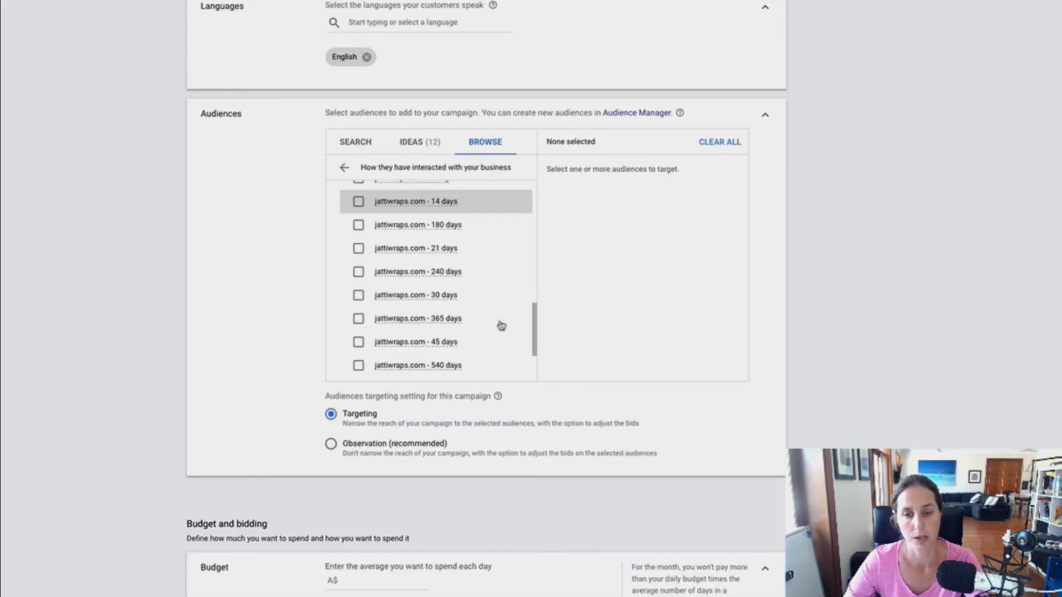
left_click(359, 302)
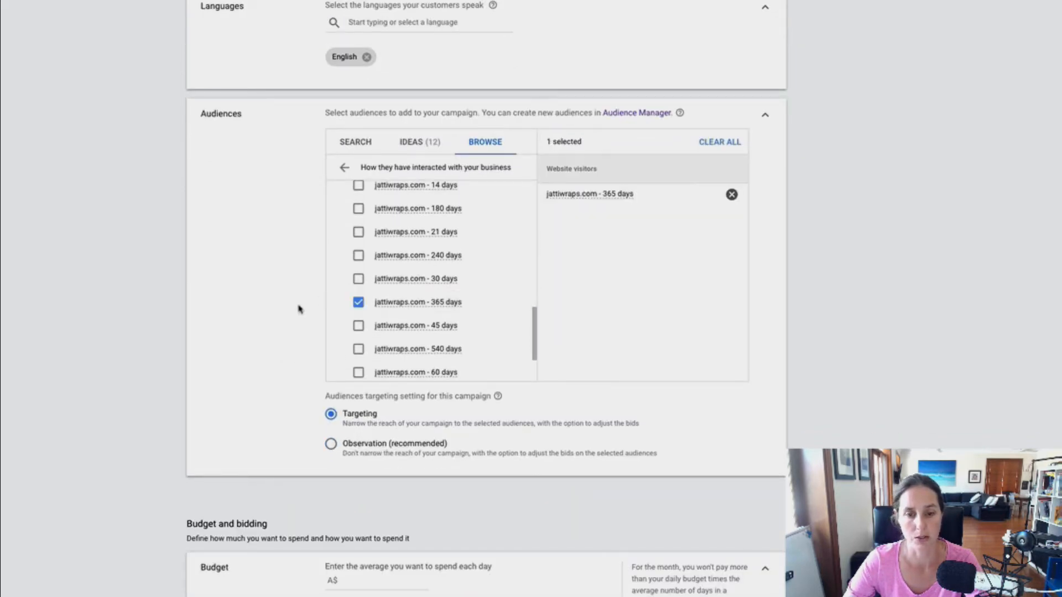
mouse_move(595, 194)
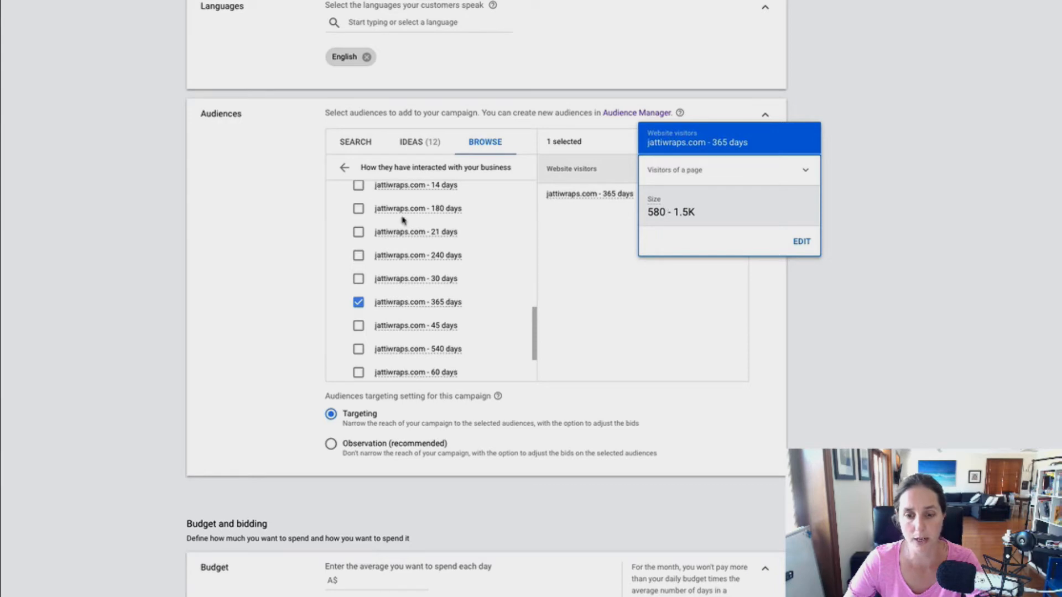
Set the average daily budget to A$5
scroll(205, 297, "down", 6)
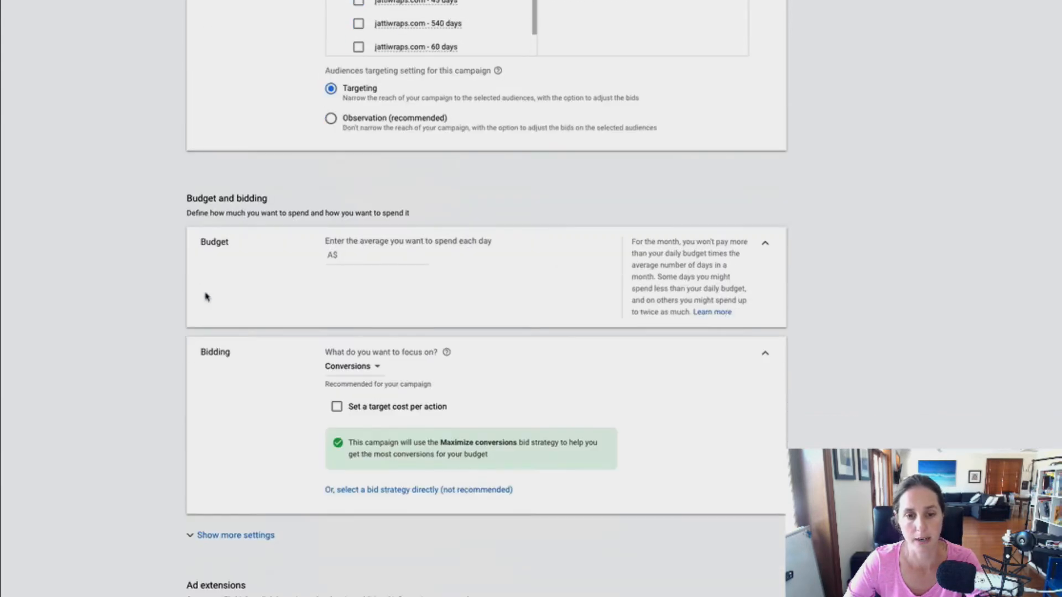
left_click(353, 253)
type("5")
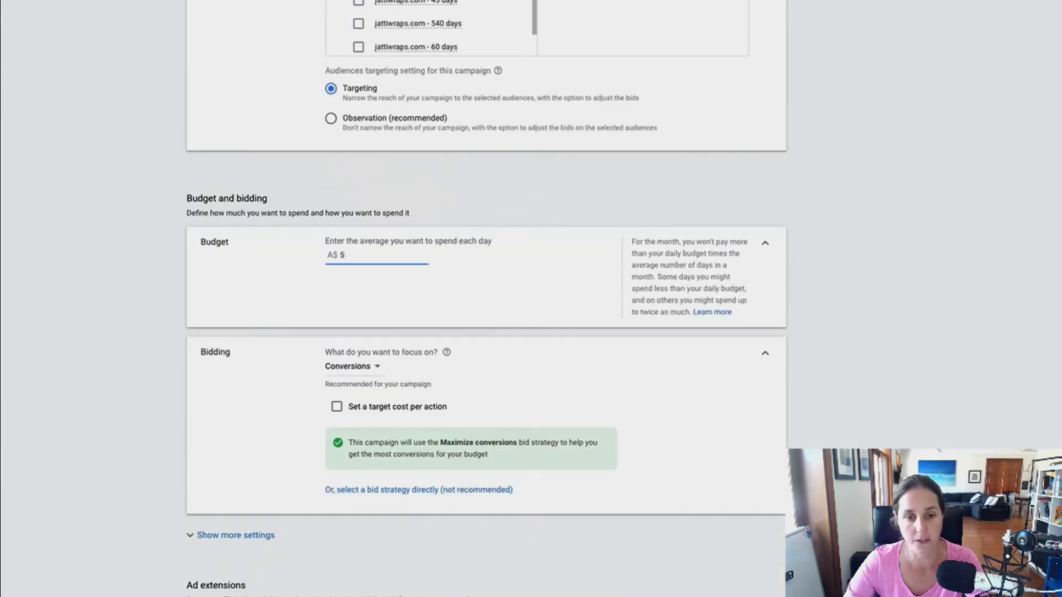
scroll(355, 253, "down", 2)
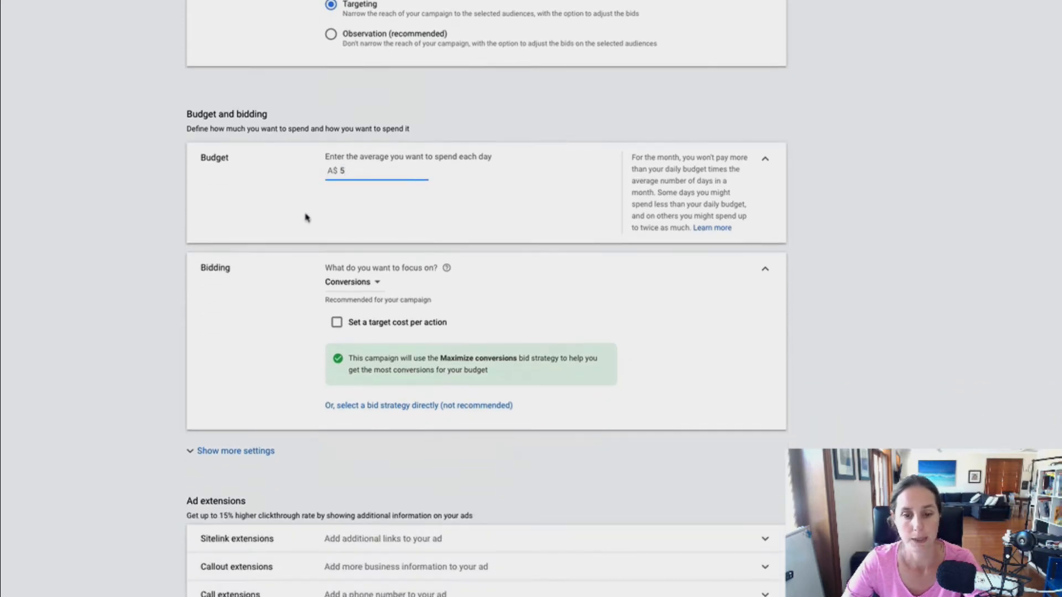
left_click(345, 285)
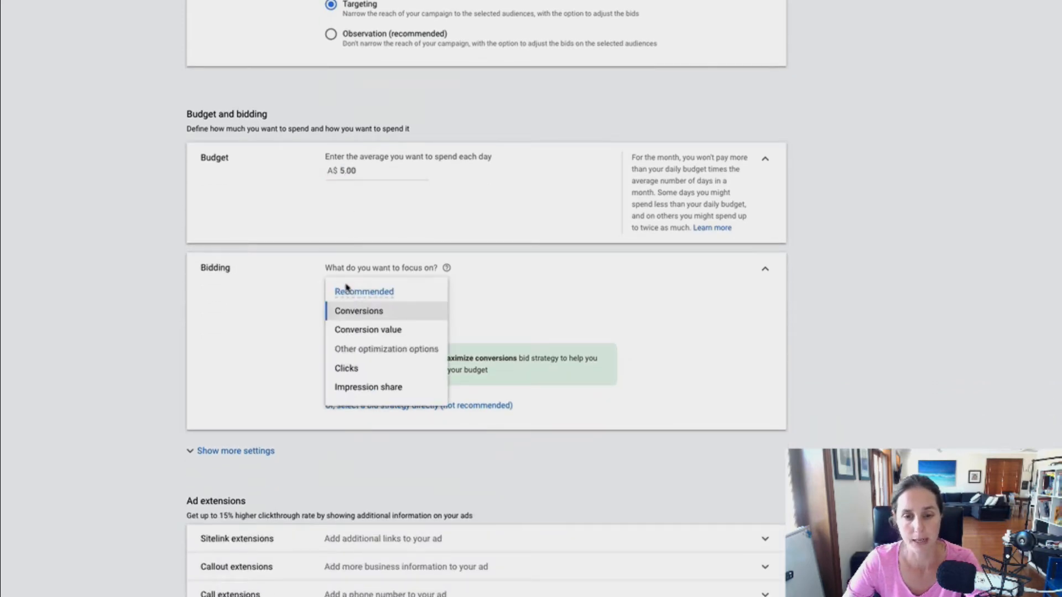
left_click(292, 336)
scroll(293, 343, "down", 1)
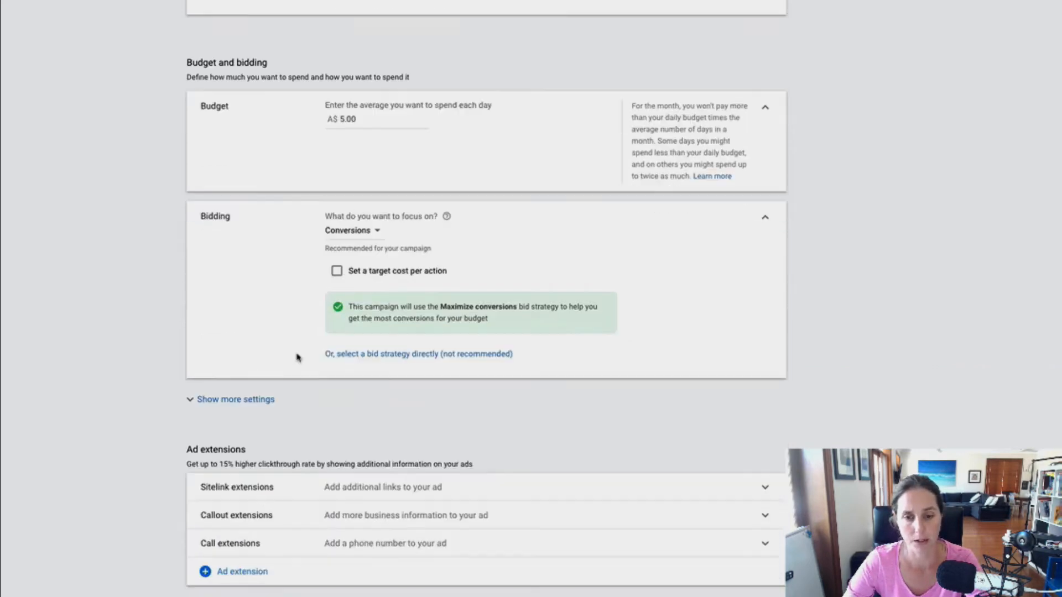
Choose a standard bid strategy directly and set it to Manual CPC
left_click(396, 336)
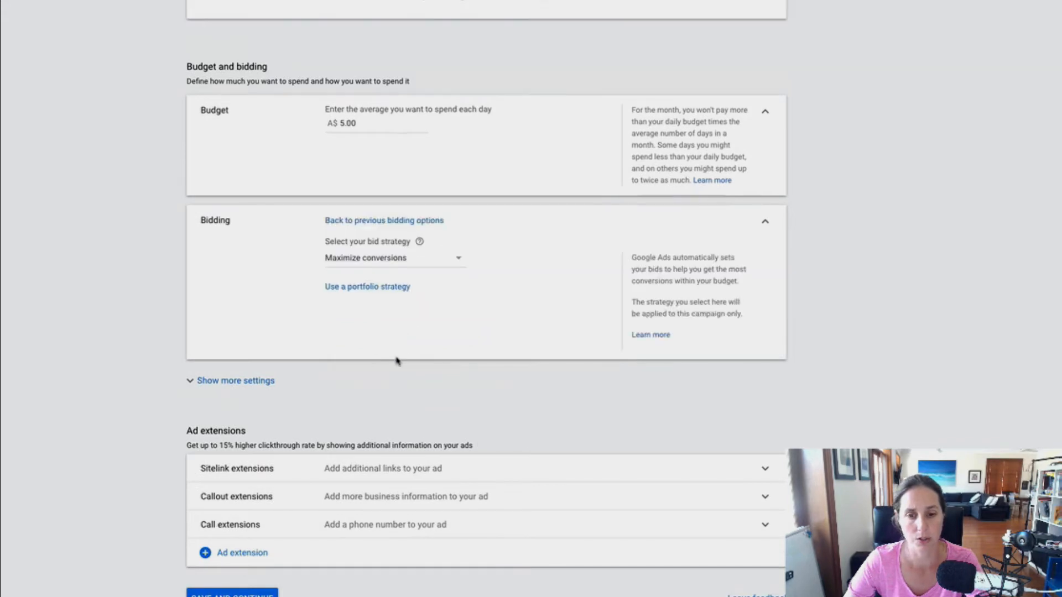
left_click(363, 288)
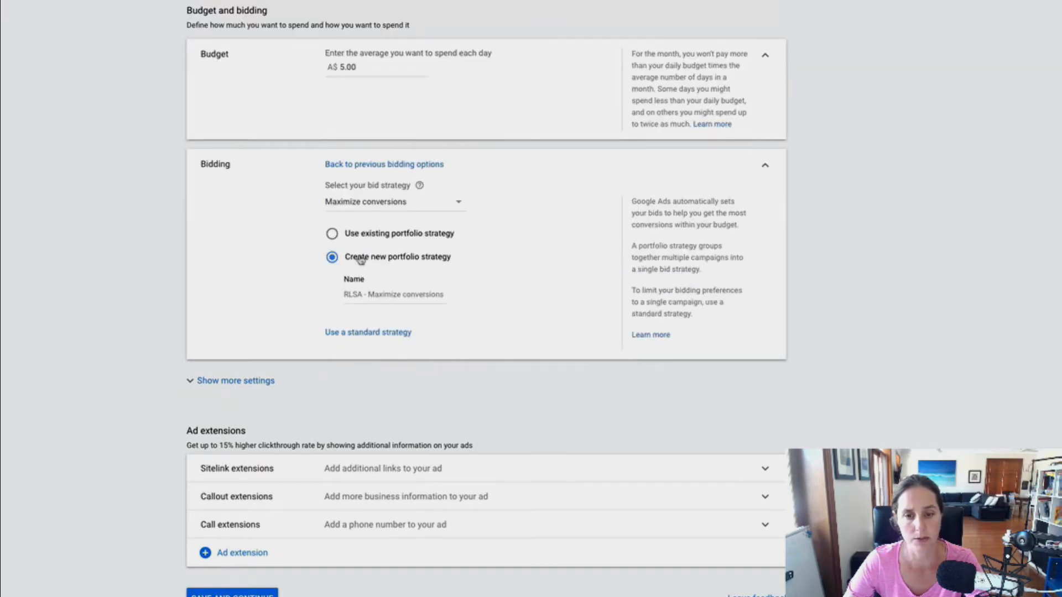
left_click(360, 334)
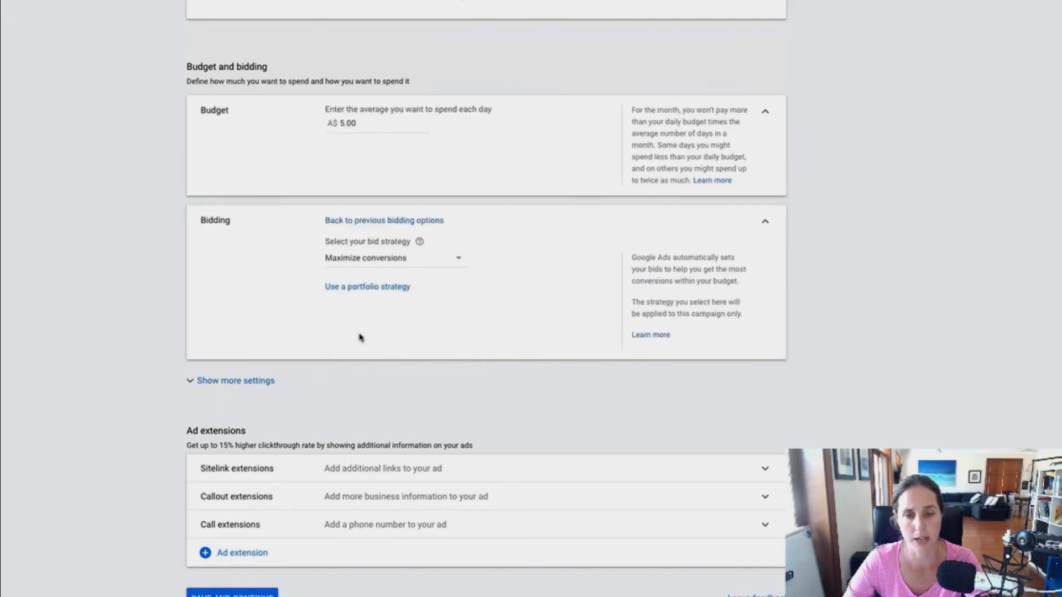
left_click(368, 257)
left_click(363, 430)
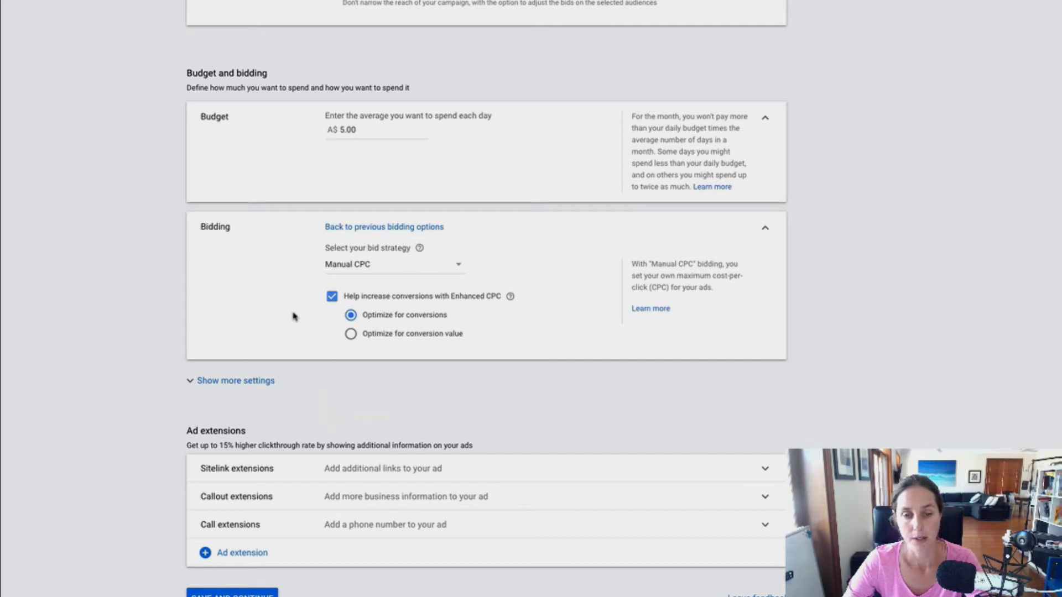
Show the extra bidding settings, then save the campaign settings and continue
left_click(254, 387)
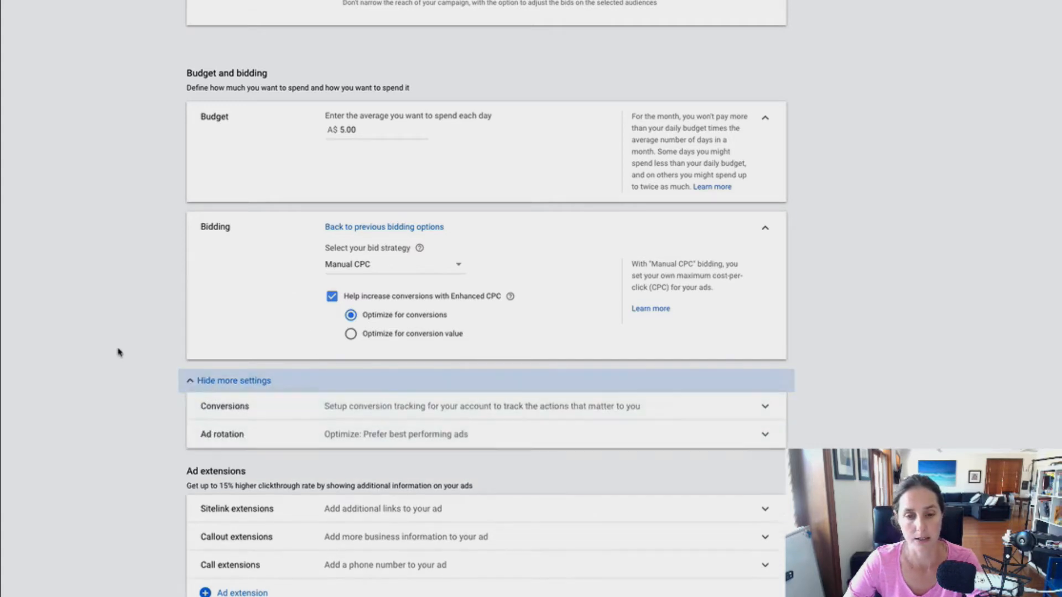
scroll(118, 350, "down", 1)
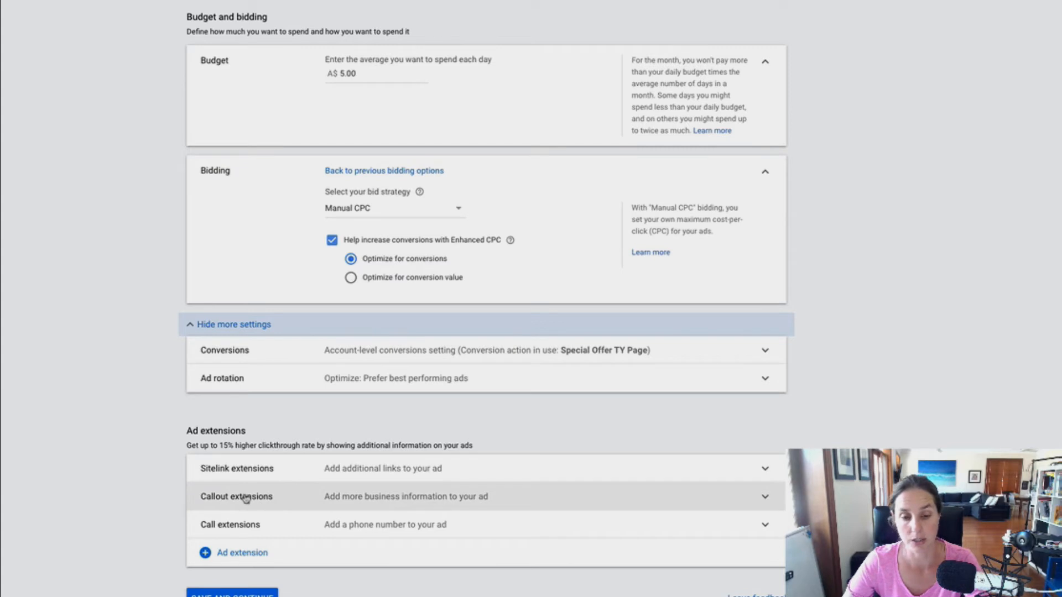
left_click(242, 594)
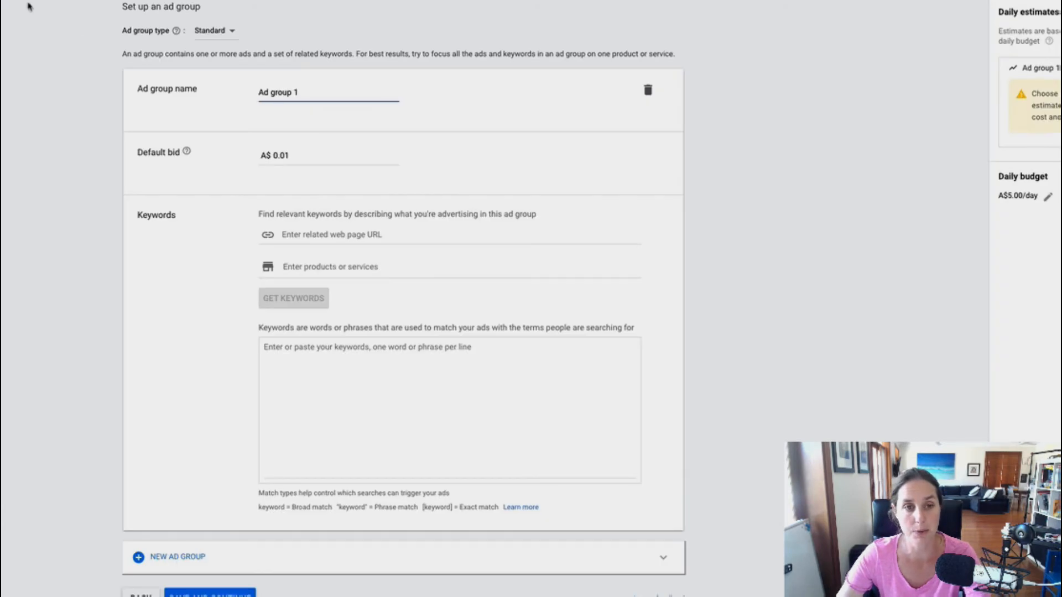
Rename the ad group to Top of funnel keywords
left_click_drag(309, 91, 250, 94)
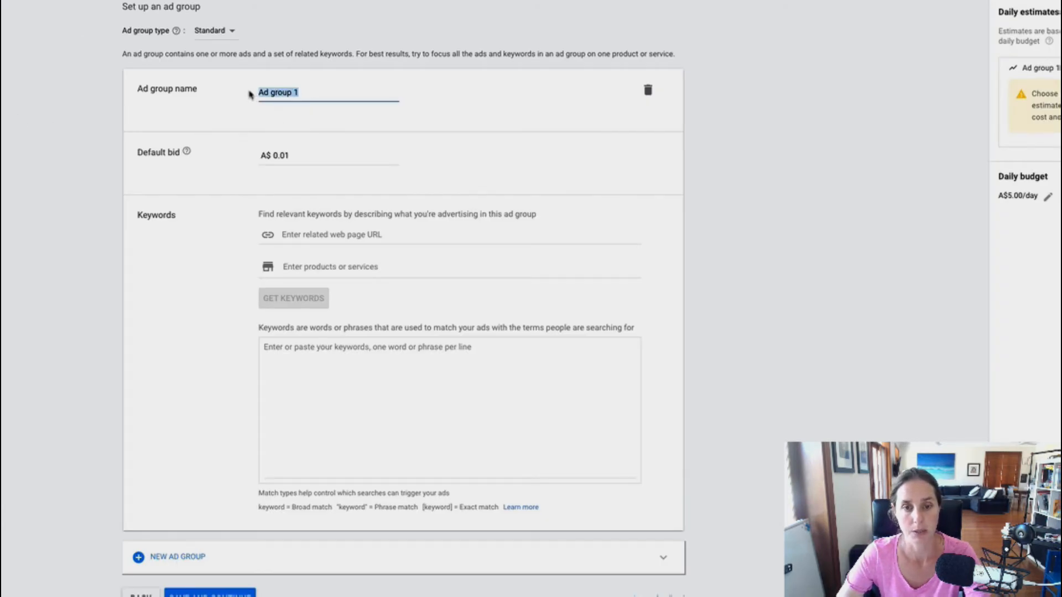
type("Tof o")
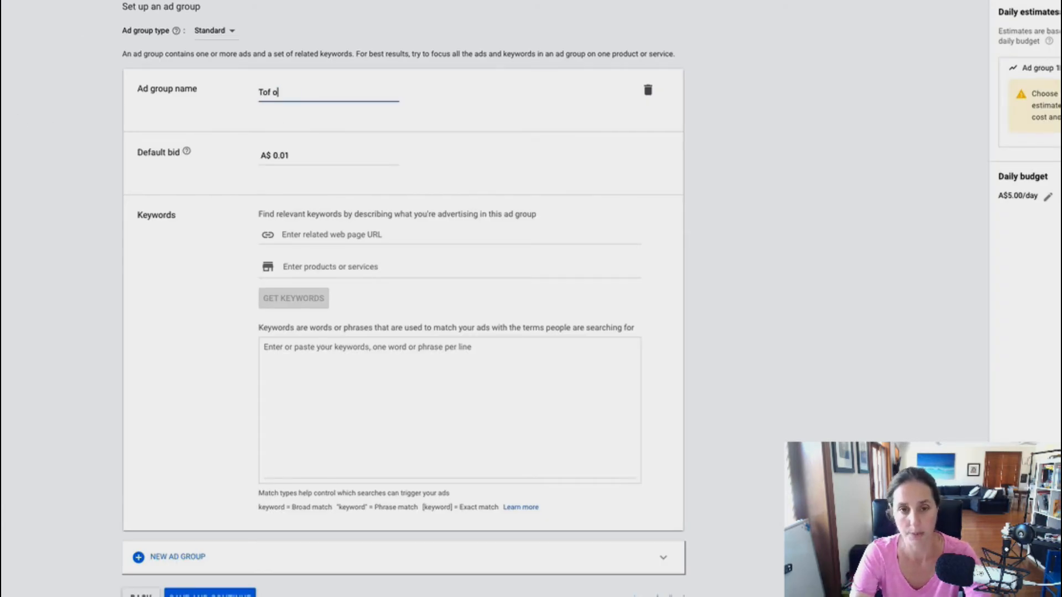
type("f funn")
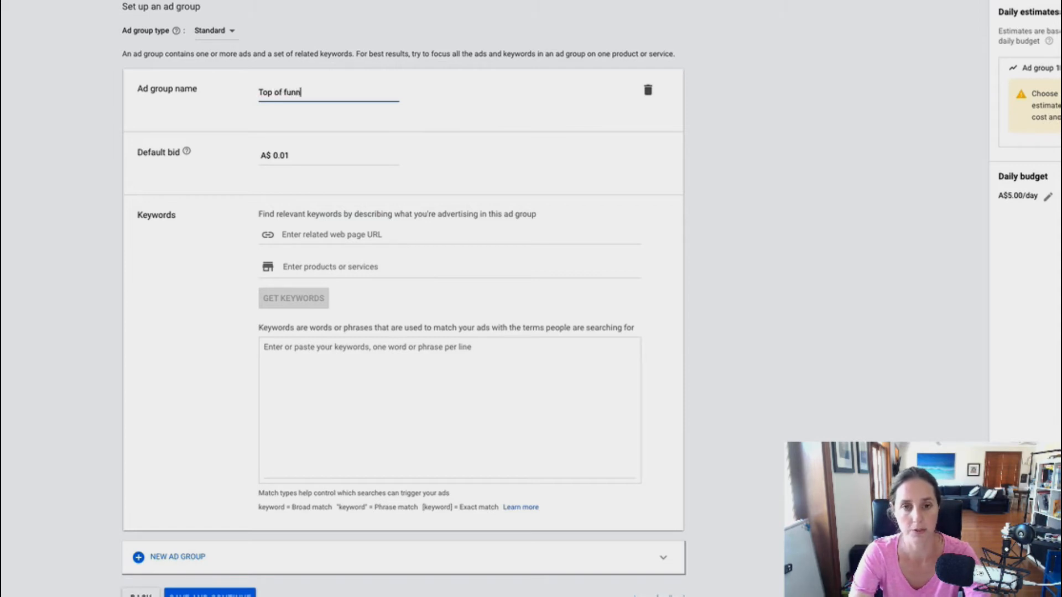
type("el keywords")
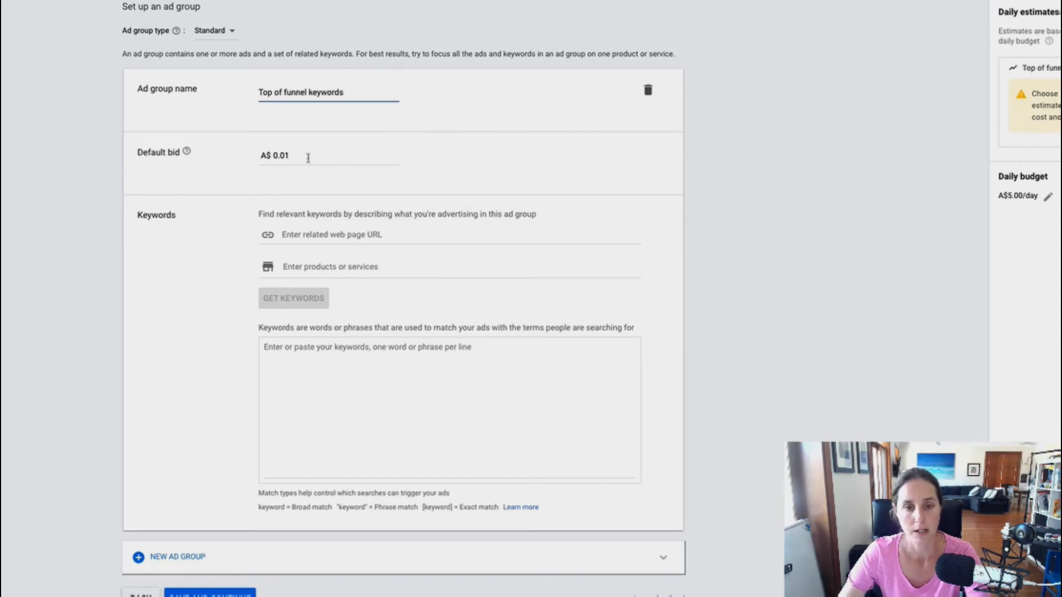
Add the keyword +beeswax +wraps to the ad group and save it to continue
scroll(343, 192, "down", 1)
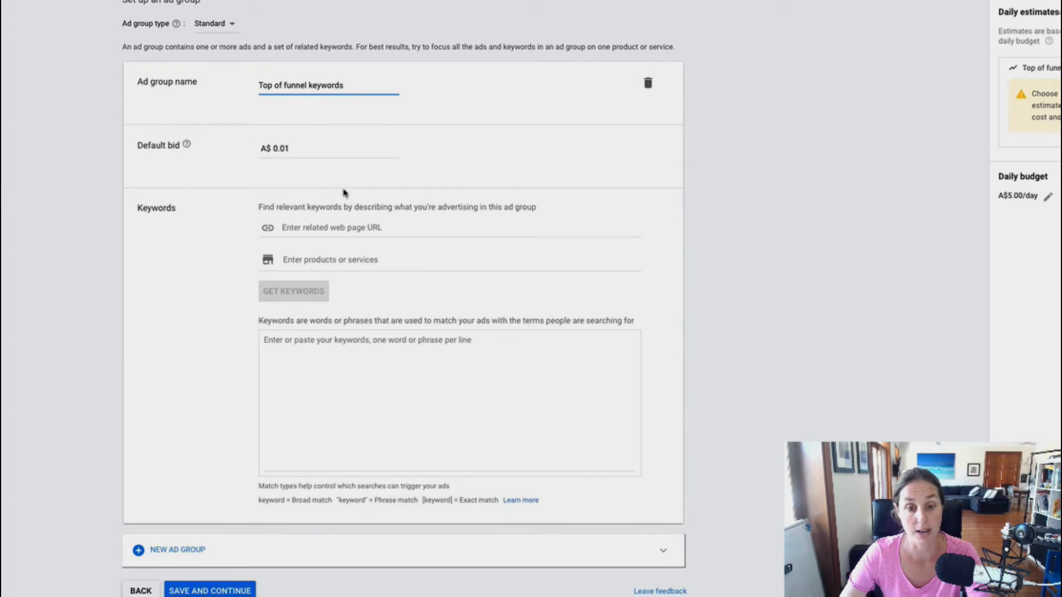
left_click(282, 405)
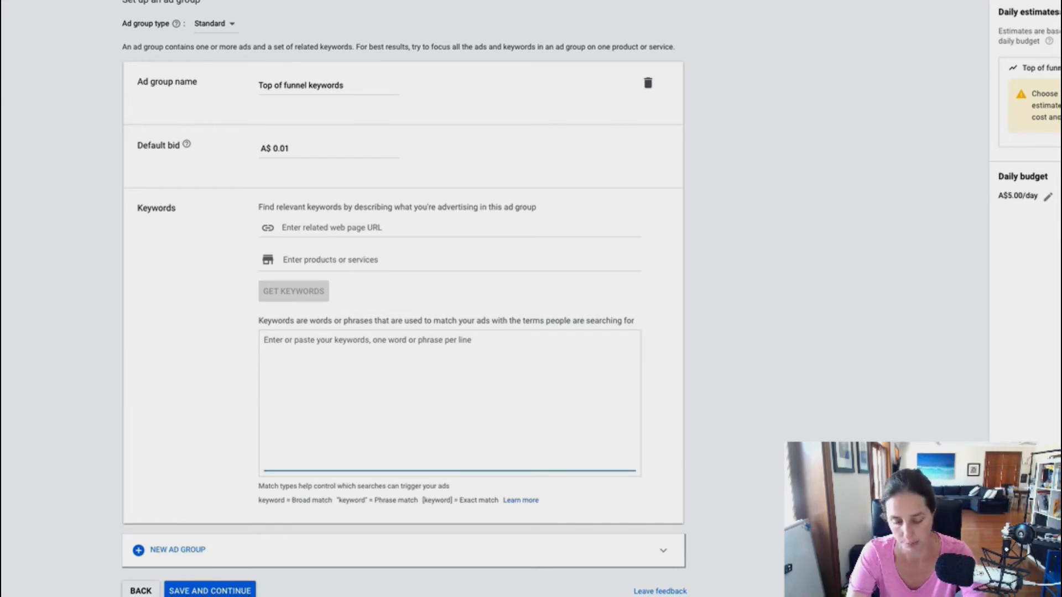
type("+beeswax +")
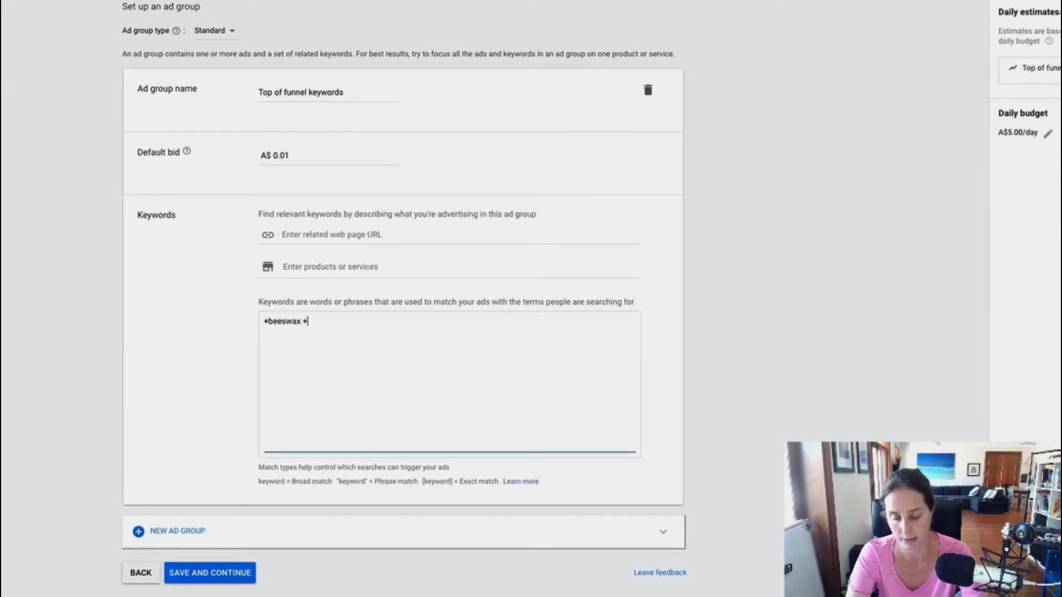
type("wraps")
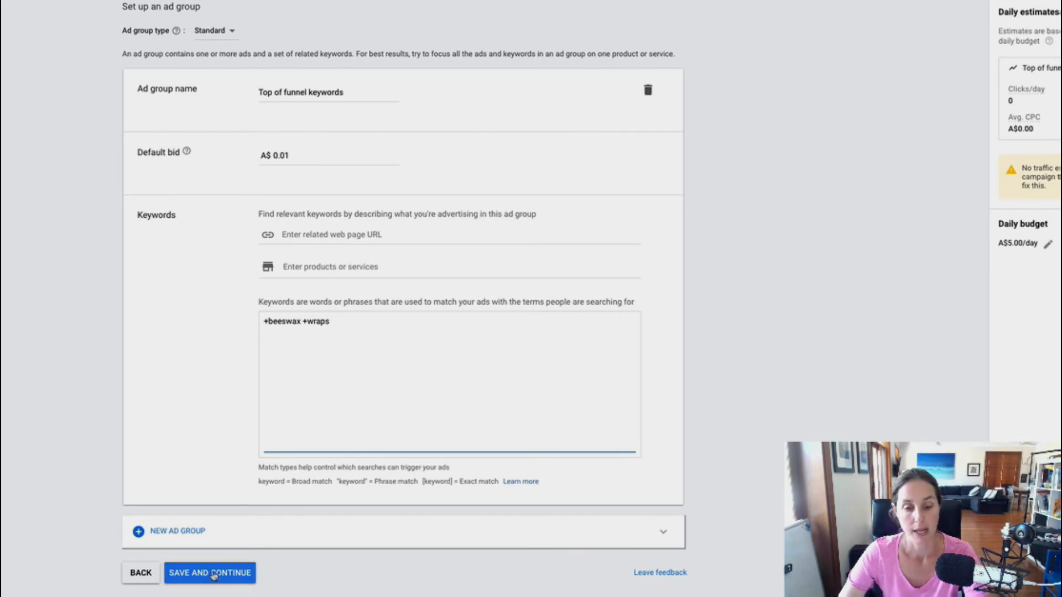
left_click(213, 573)
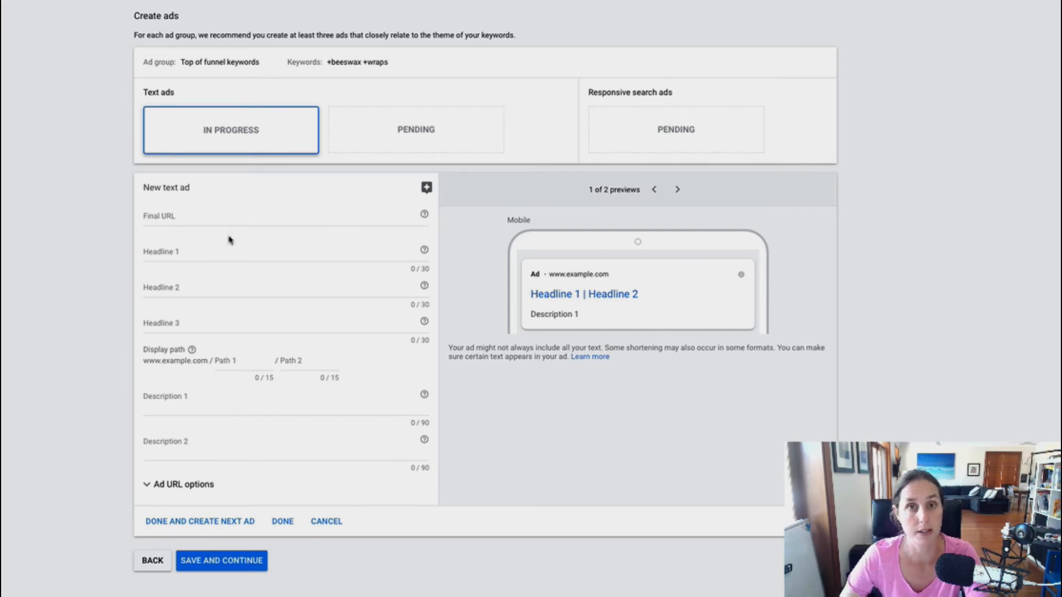
Return to the flagged text ad for jattiwraps.com/special-offer, check its Final URL warning, and confirm the ad
left_click(283, 521)
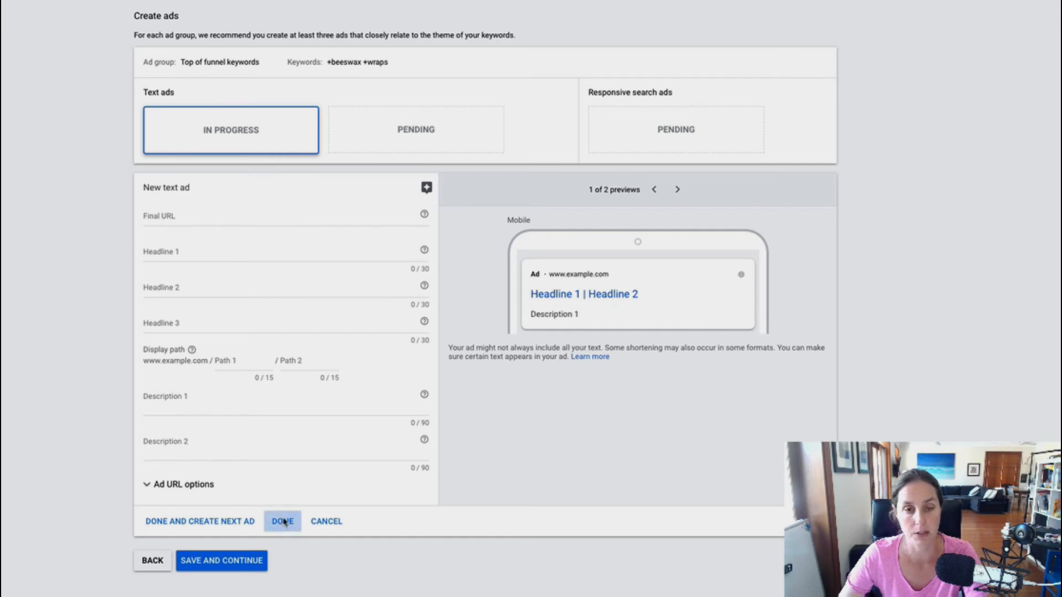
left_click(222, 211)
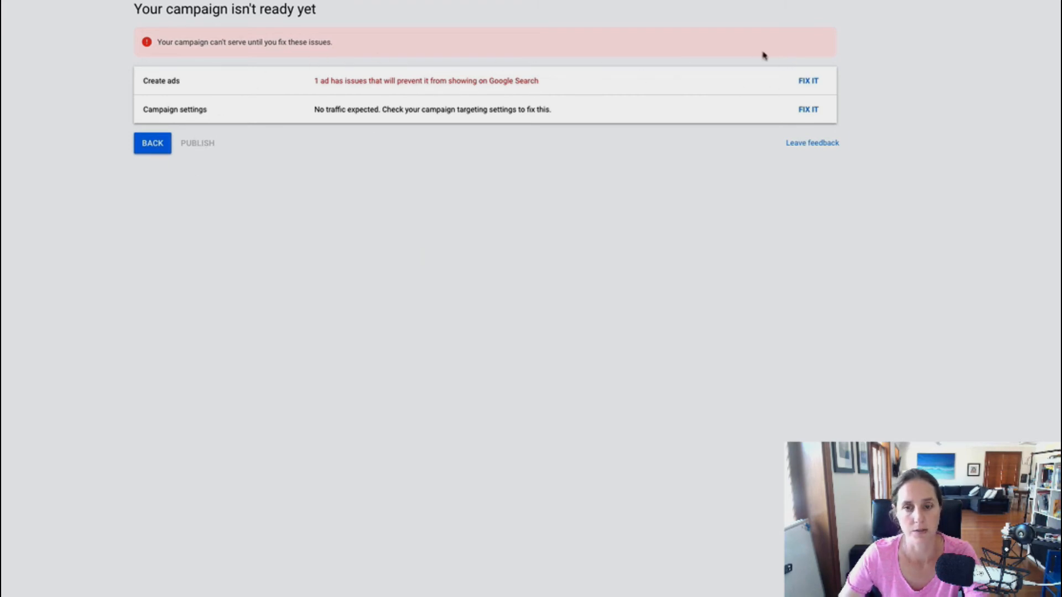
left_click(809, 81)
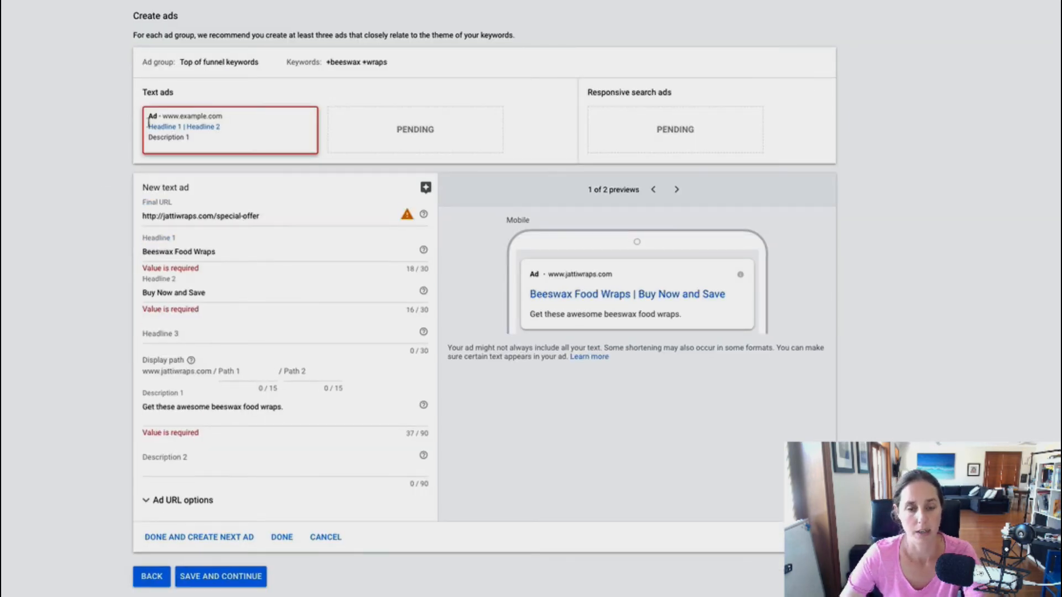
mouse_move(407, 219)
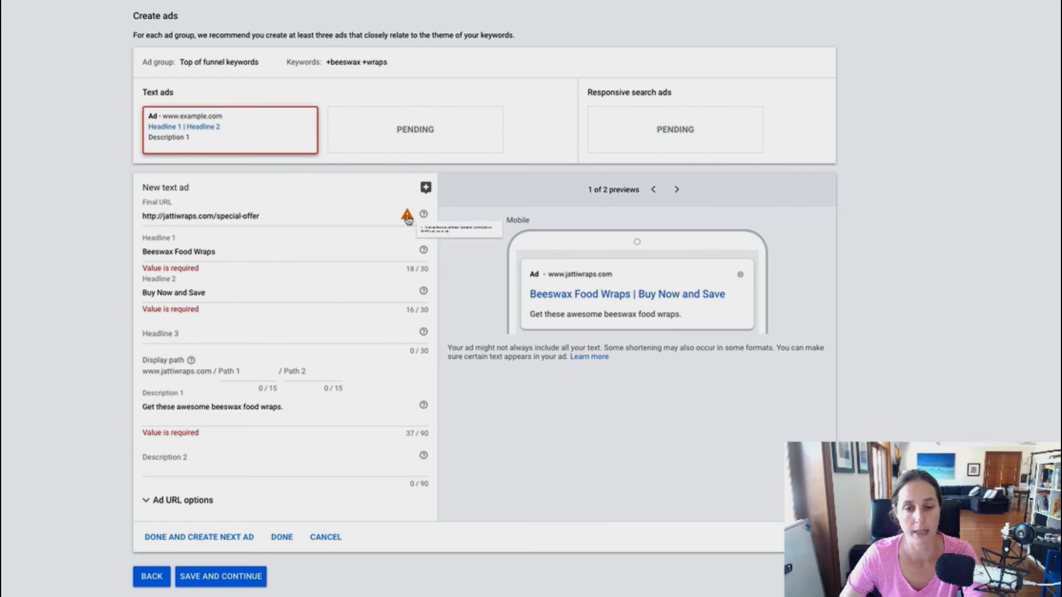
left_click(115, 228)
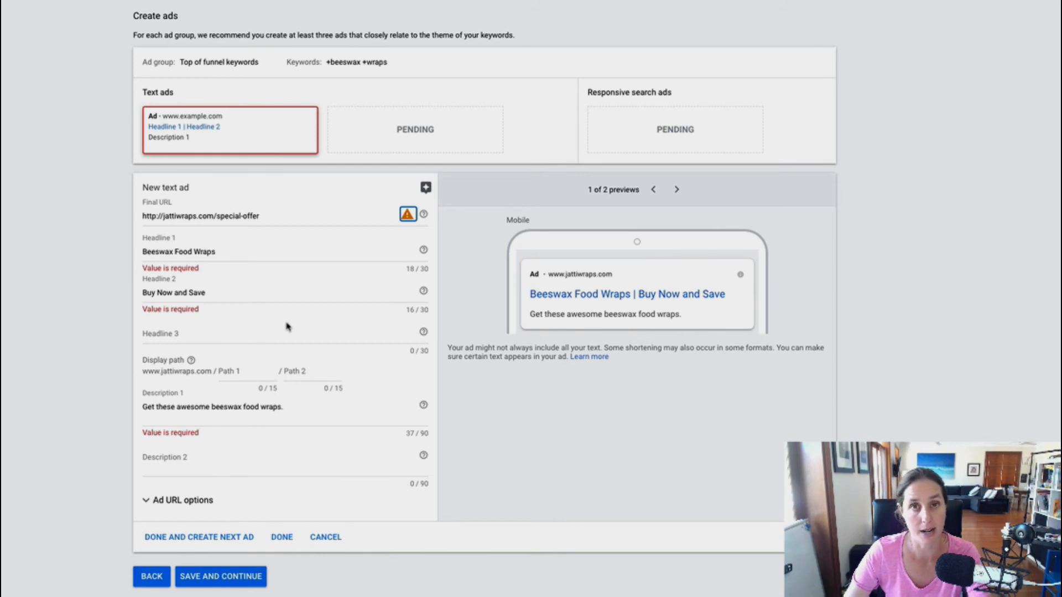
left_click(291, 540)
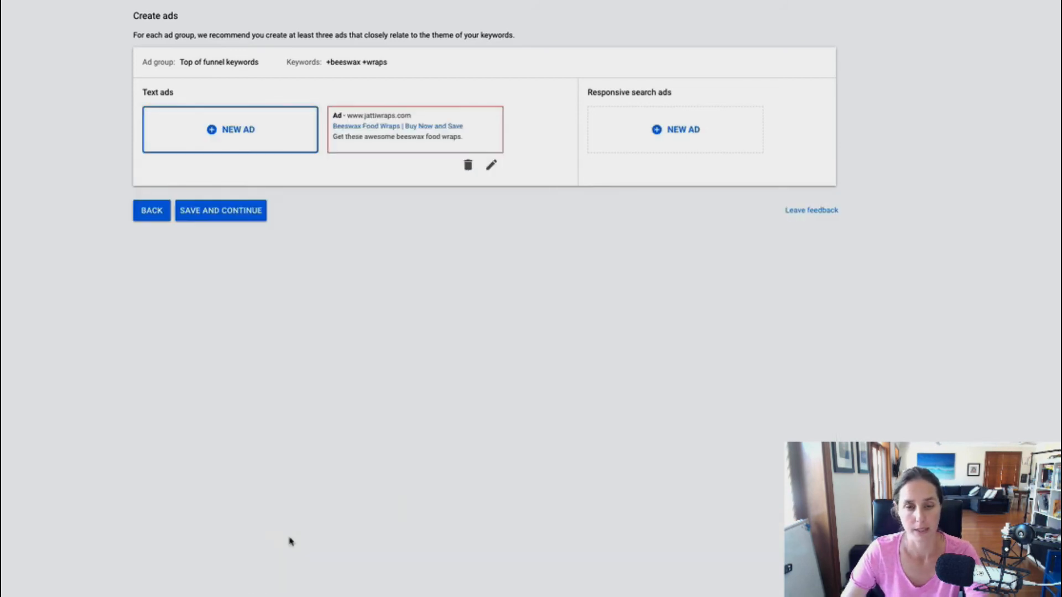
Save the ads and publish the campaign despite the missing-information warning
left_click(225, 210)
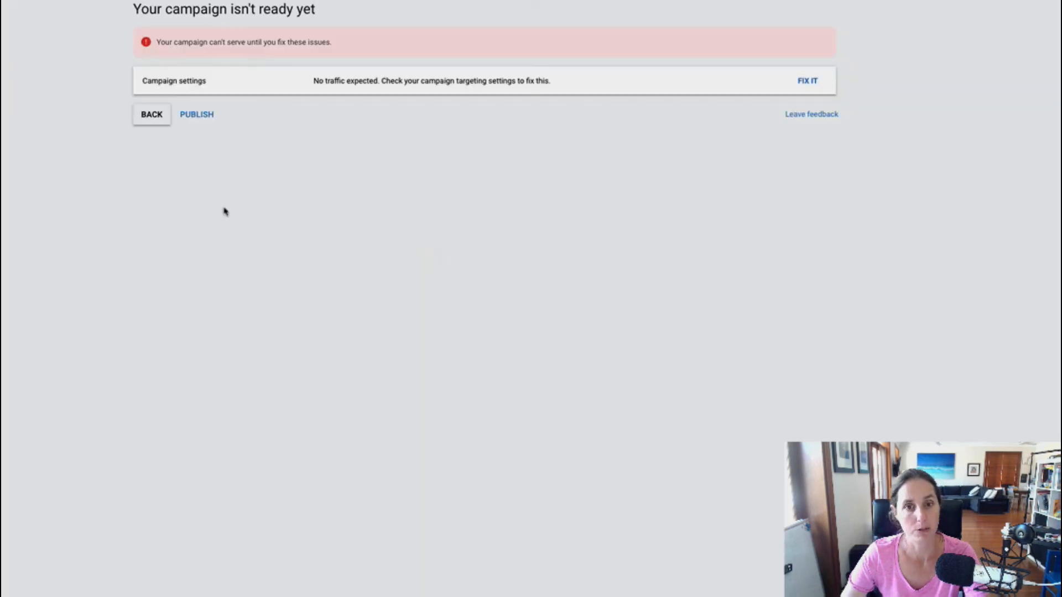
left_click(204, 118)
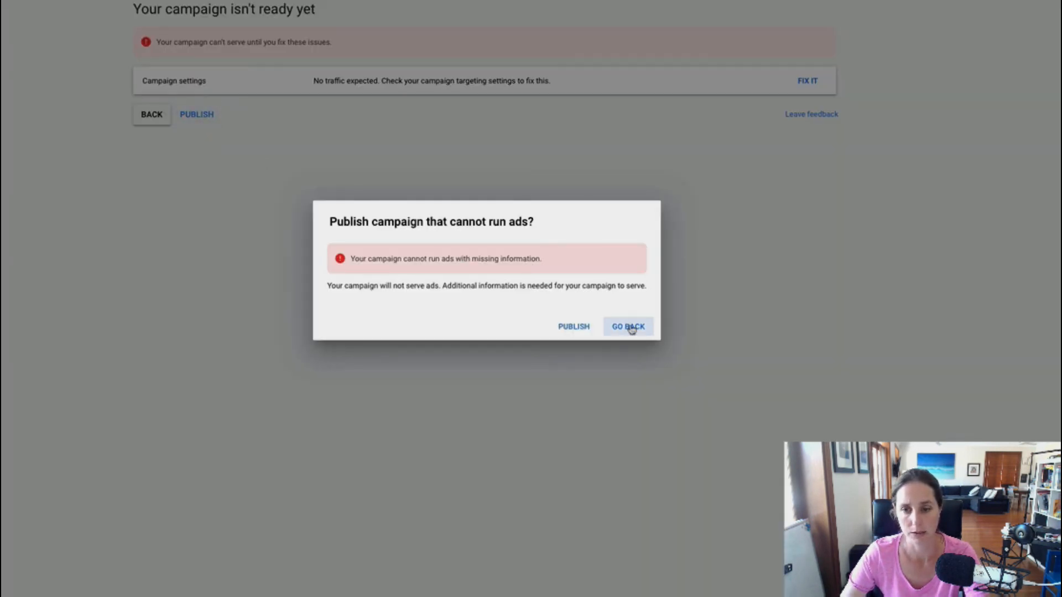
left_click(561, 327)
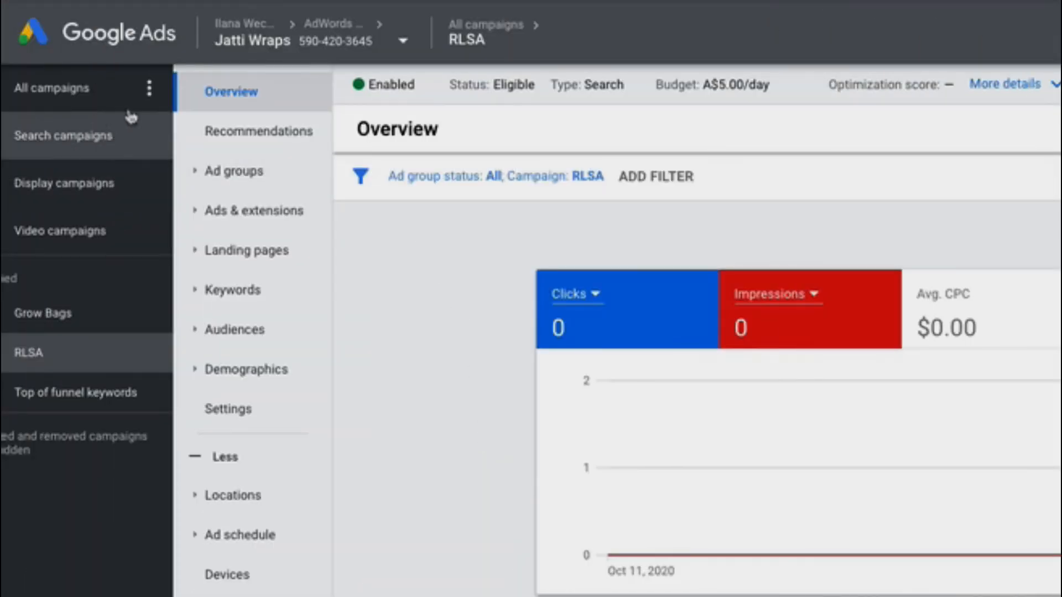
Open the Top of funnel keywords ad group and add the jattiwraps.com - 365 days audience as Targeting
left_click(237, 172)
left_click(211, 210)
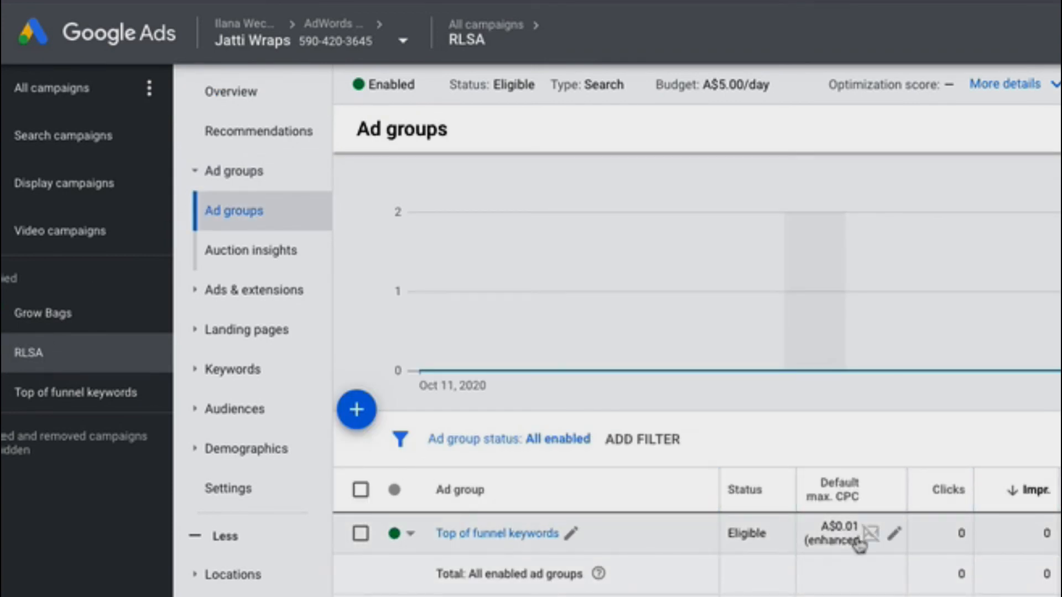
left_click(477, 534)
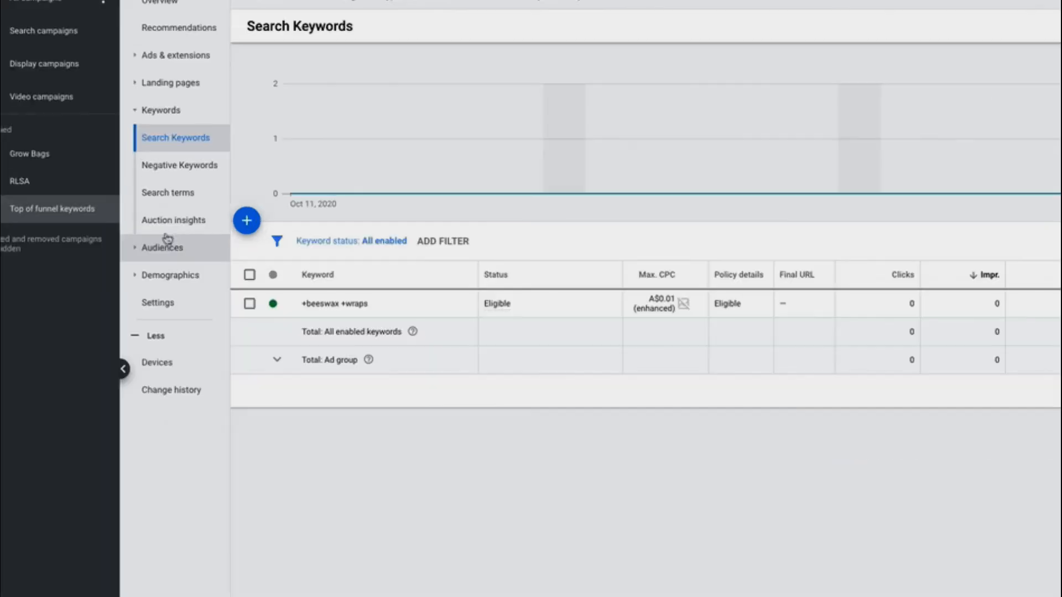
left_click(121, 231)
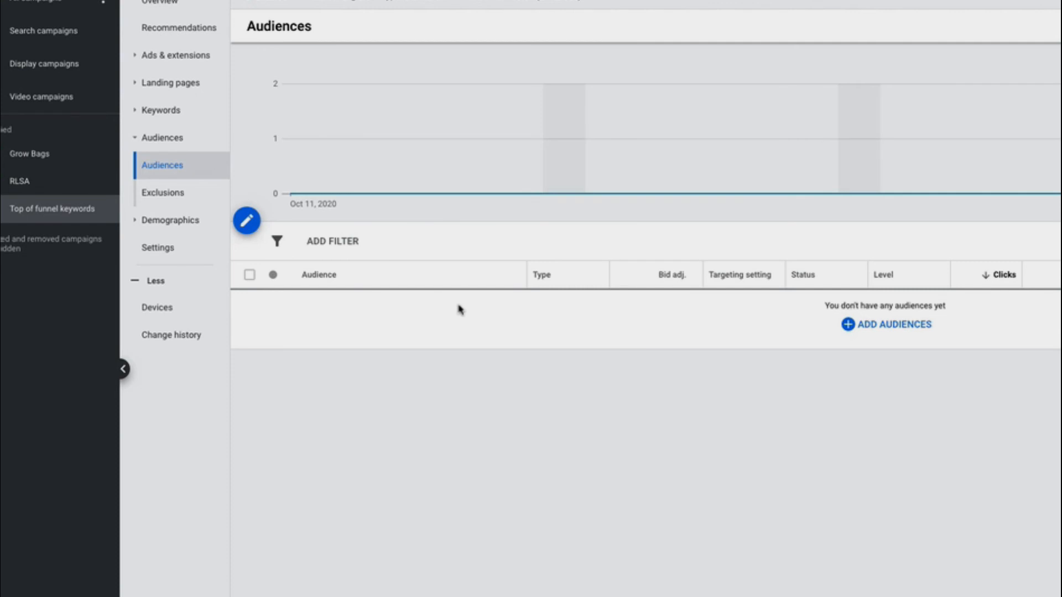
left_click(903, 329)
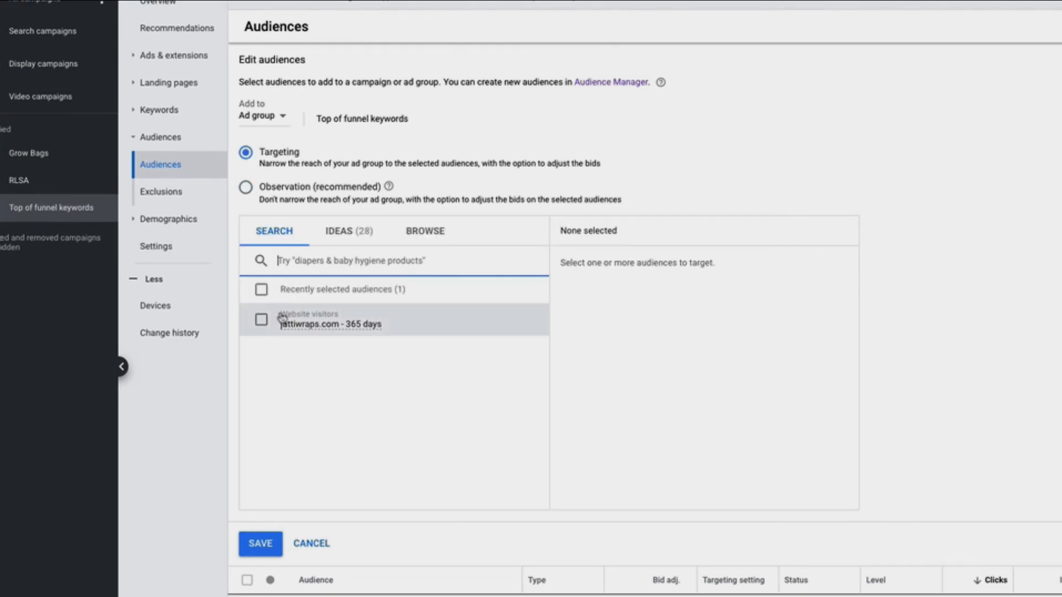
left_click(260, 321)
left_click(263, 548)
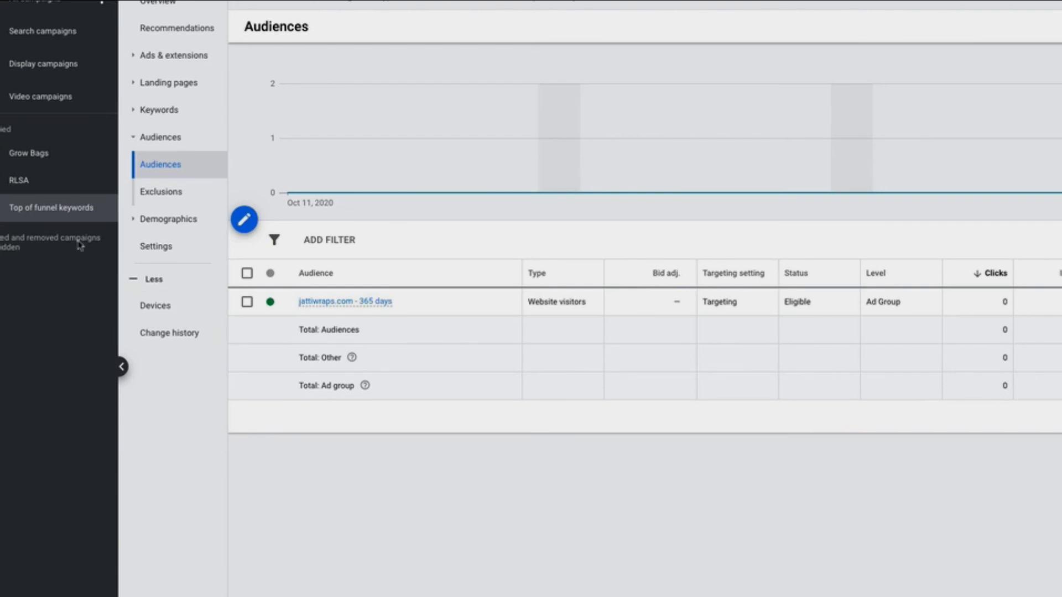
left_click(13, 181)
left_click(38, 210)
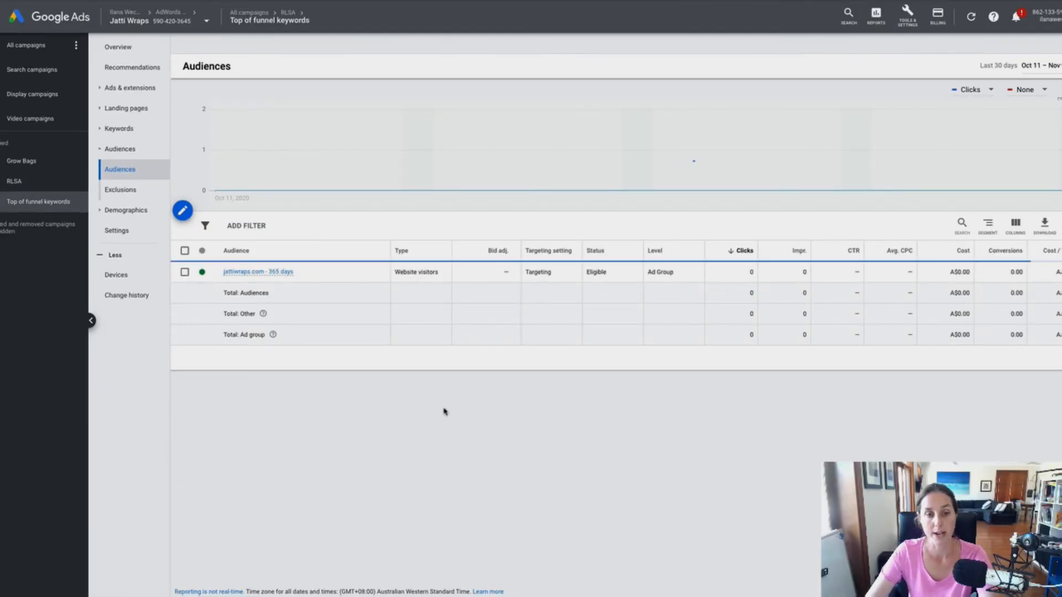